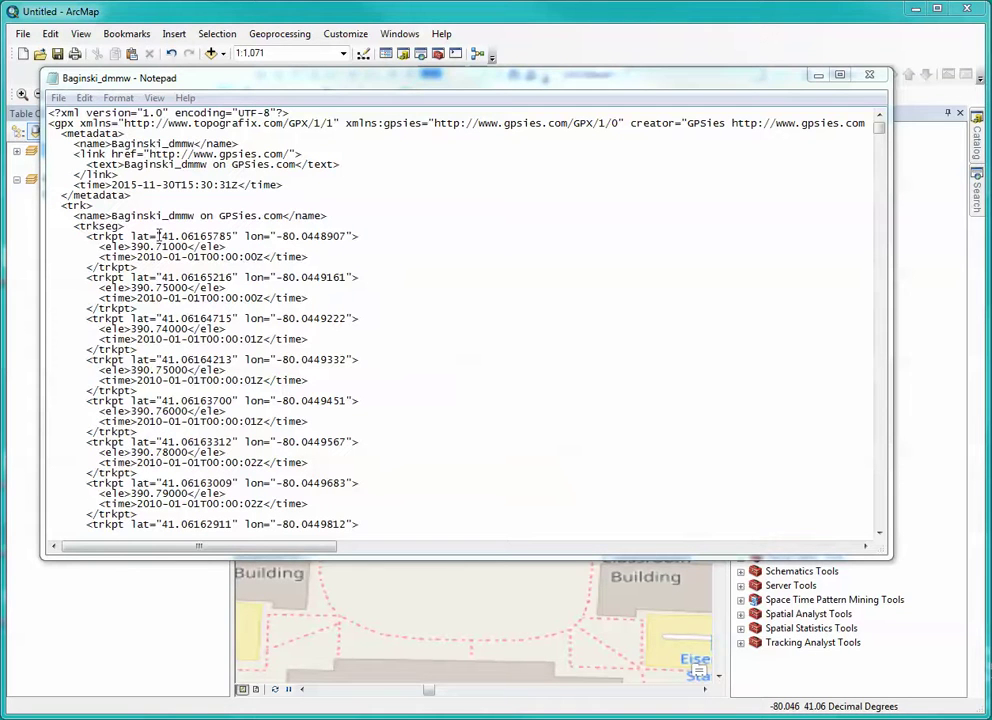
Step: Review the first track point's coordinates, elevation and time in the Baginski_dmmw GPX file, inspect the end of the file, and close it
drag(158, 236, 345, 237)
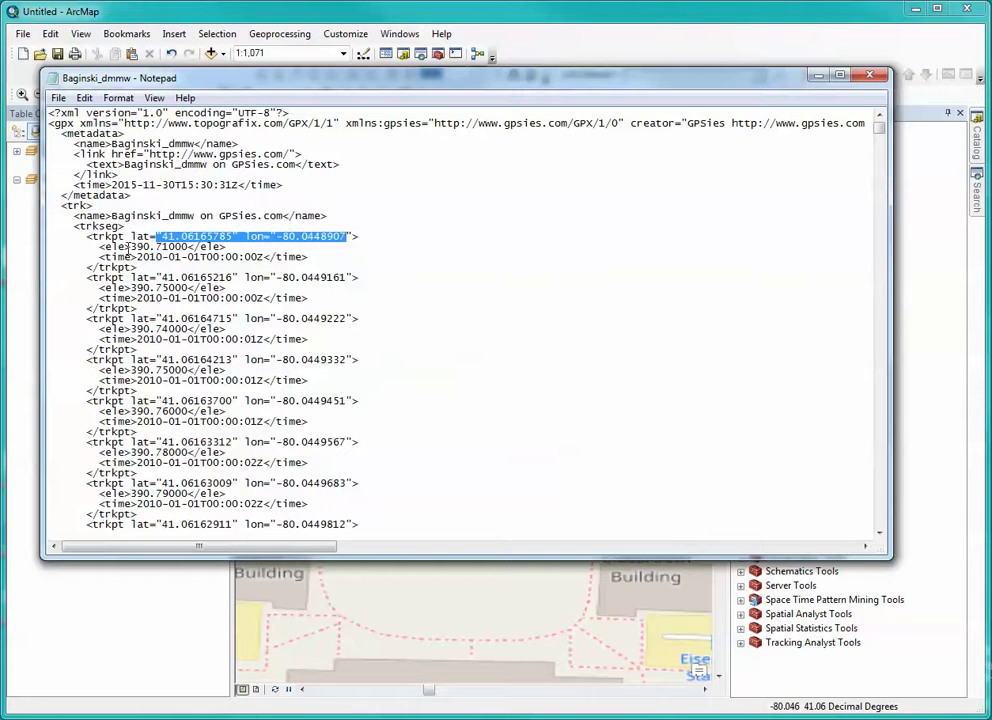
drag(130, 246, 172, 245)
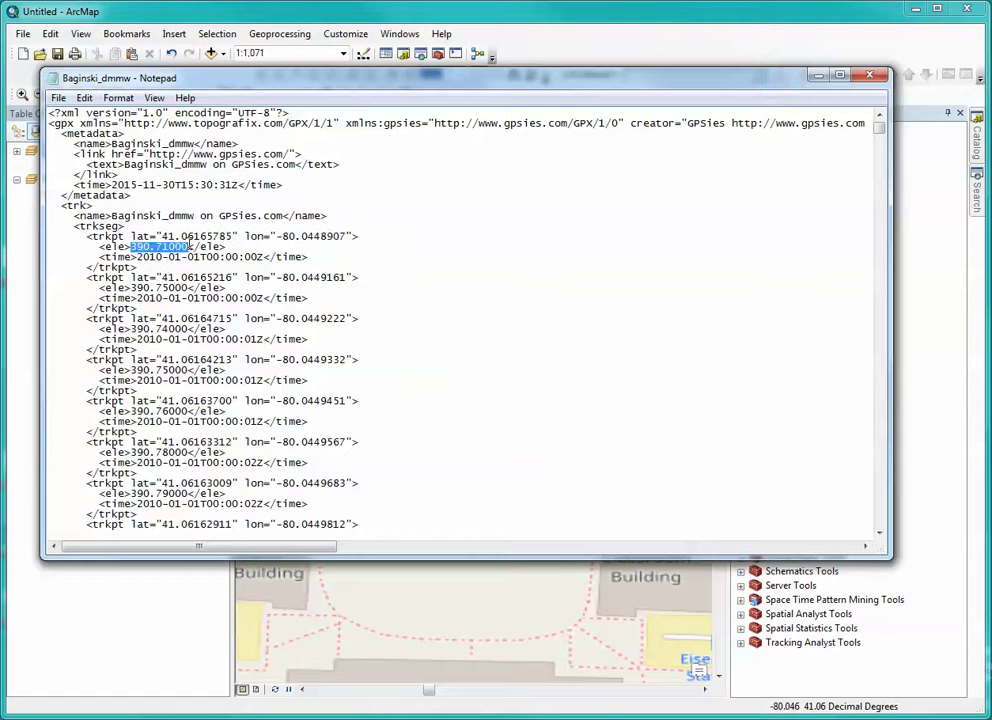
click(148, 256)
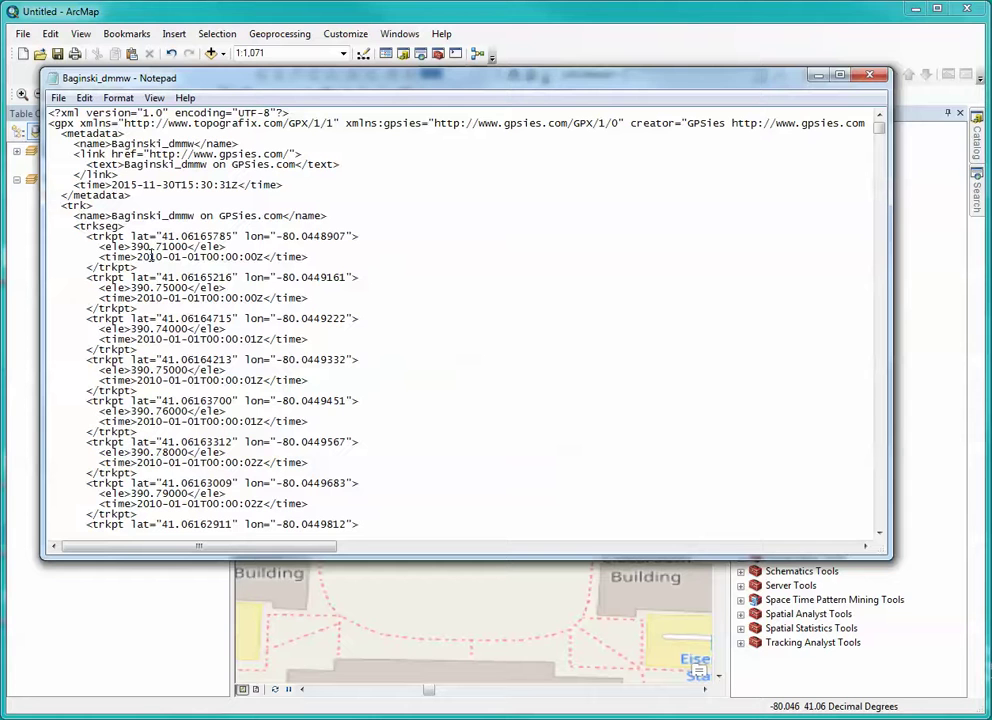
drag(885, 138, 869, 541)
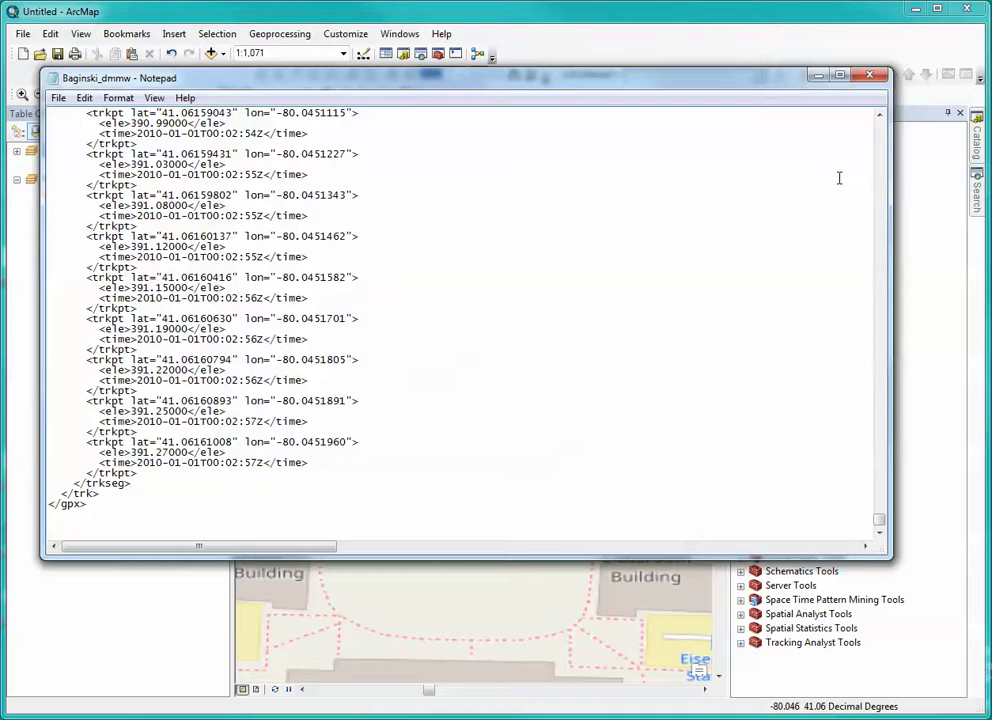
click(869, 78)
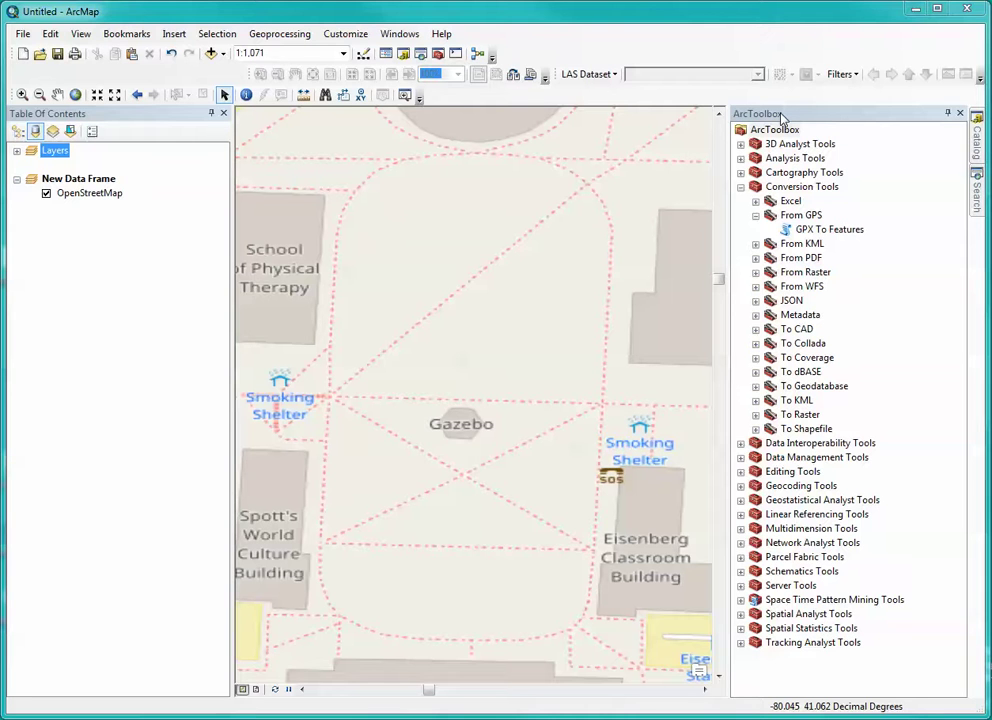
Step: Open the GPX To Features tool from the From GPS conversion tools and bring its whole dialog into view
click(741, 187)
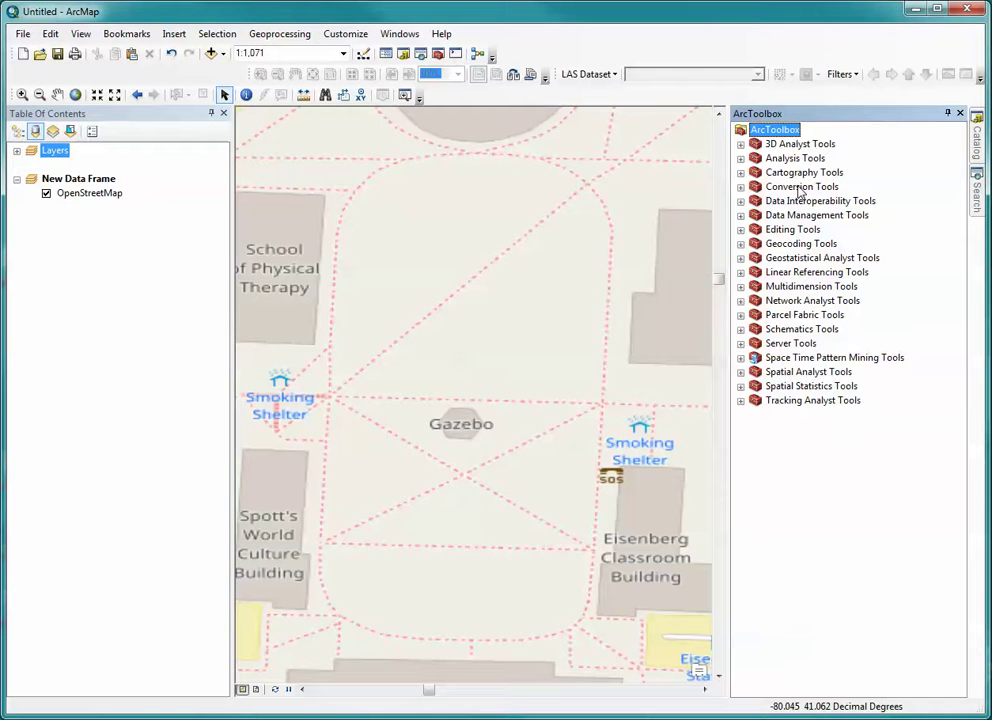
click(741, 187)
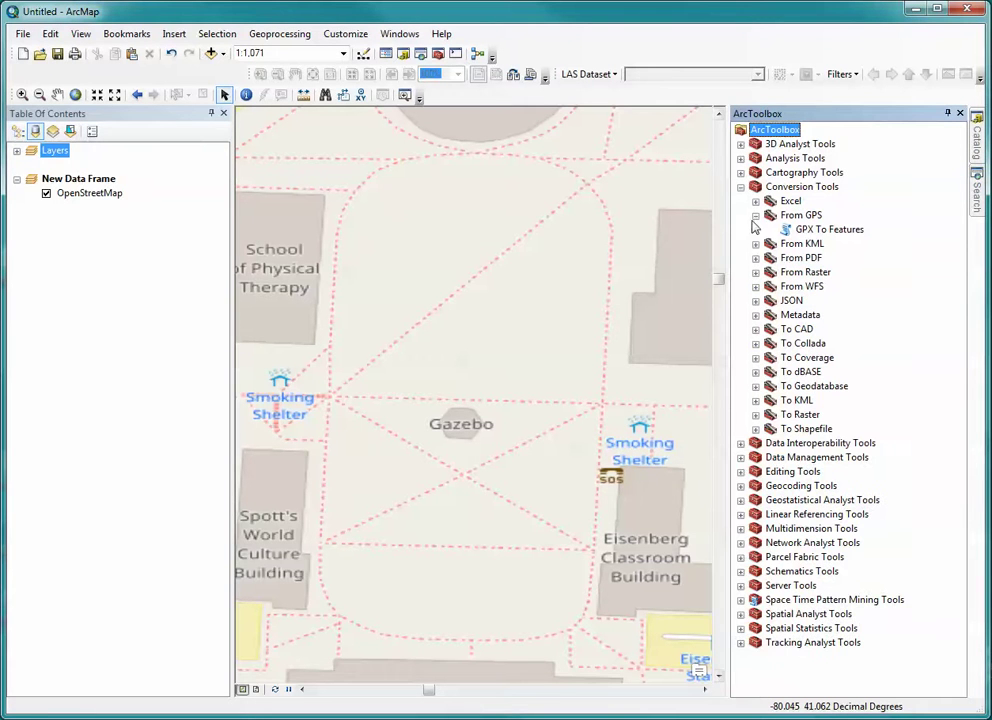
double_click(838, 229)
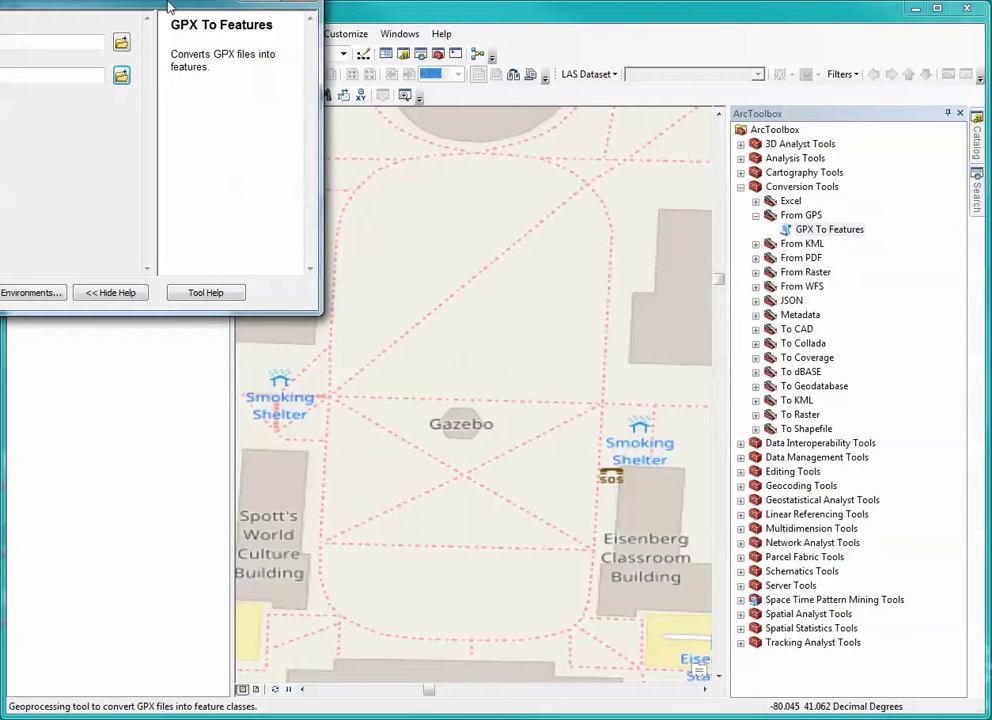
drag(162, 6, 574, 107)
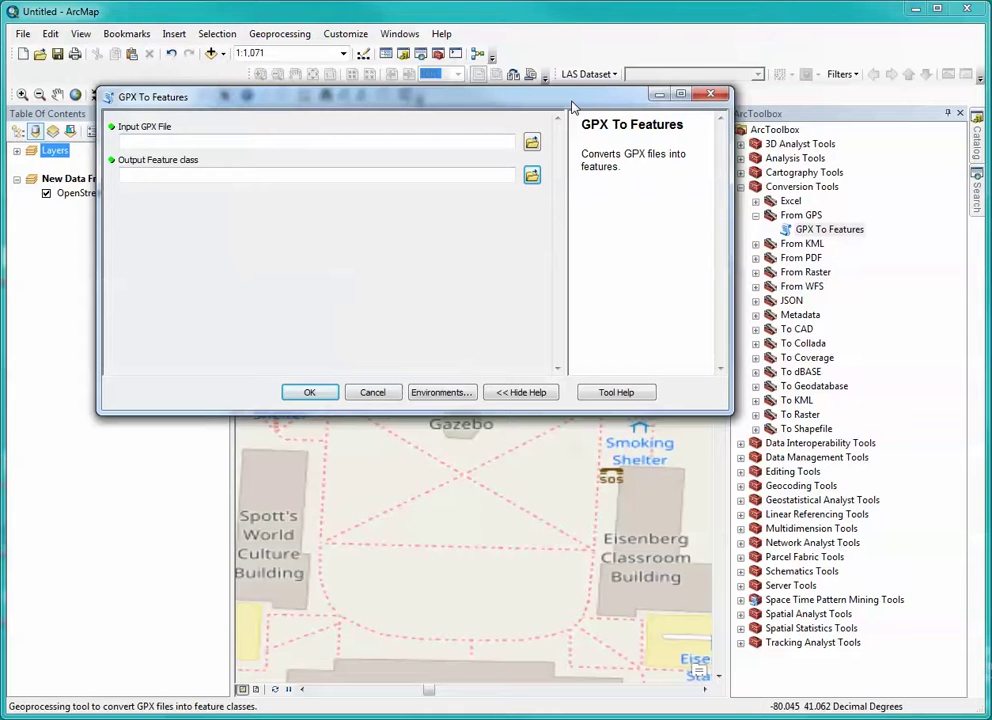
Step: Set Vanguilder_d_mmw.gpx from the Week_5 folder as the input GPX file
click(532, 143)
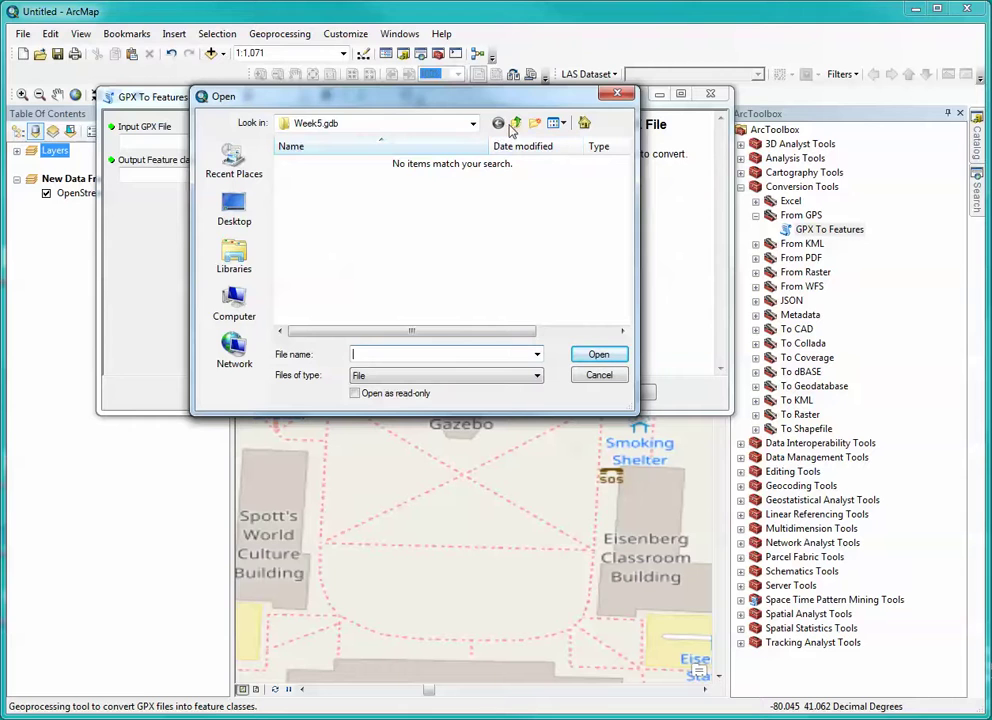
click(515, 122)
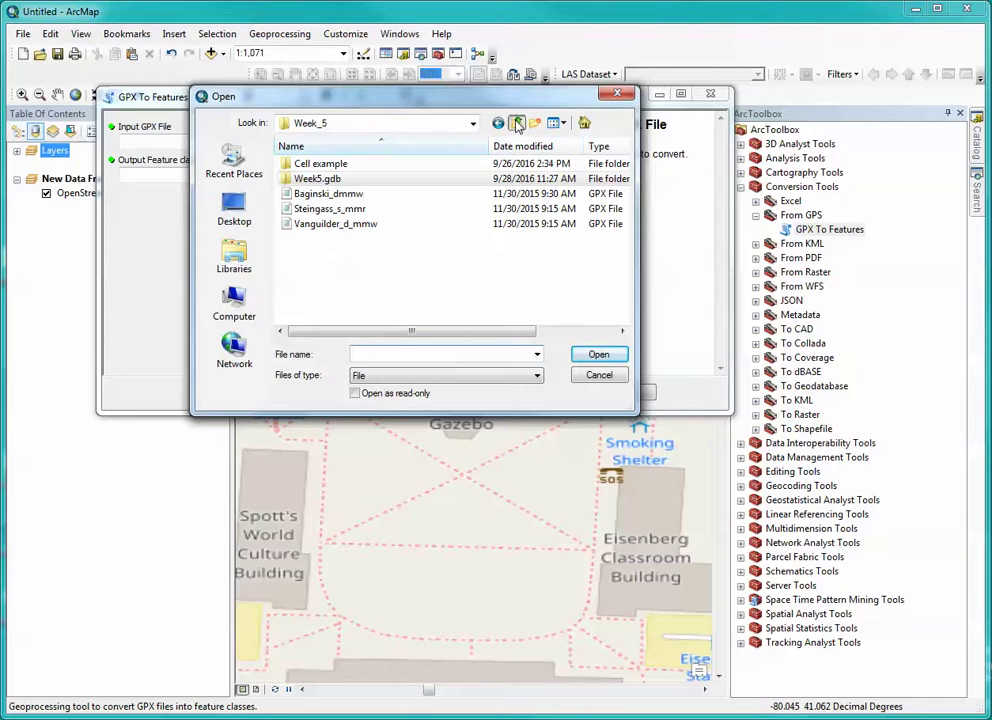
click(309, 196)
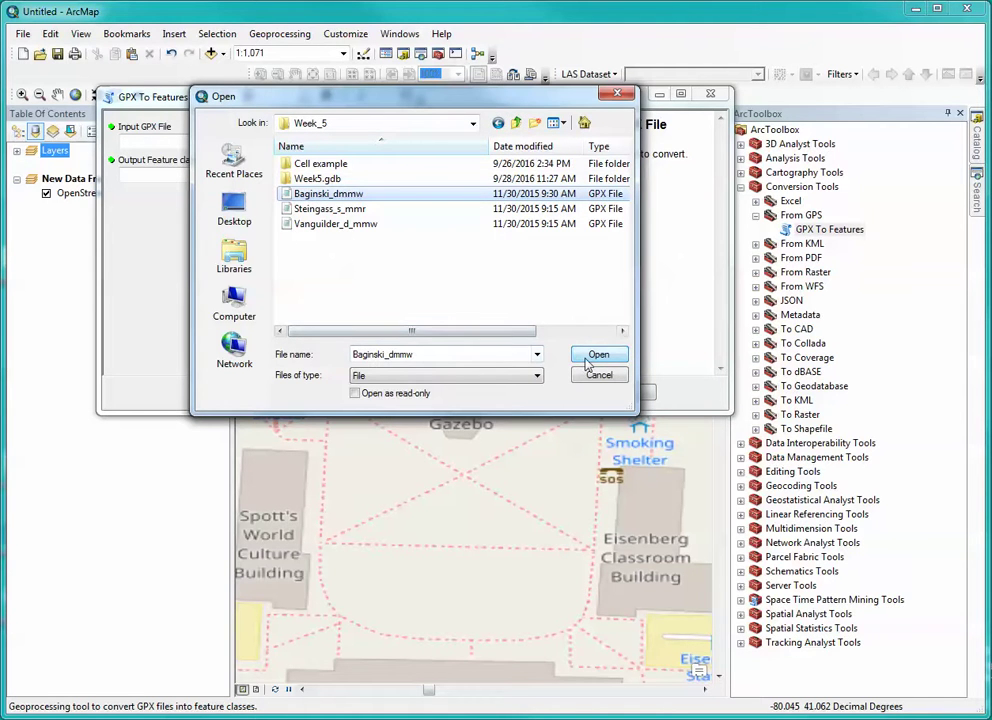
click(325, 225)
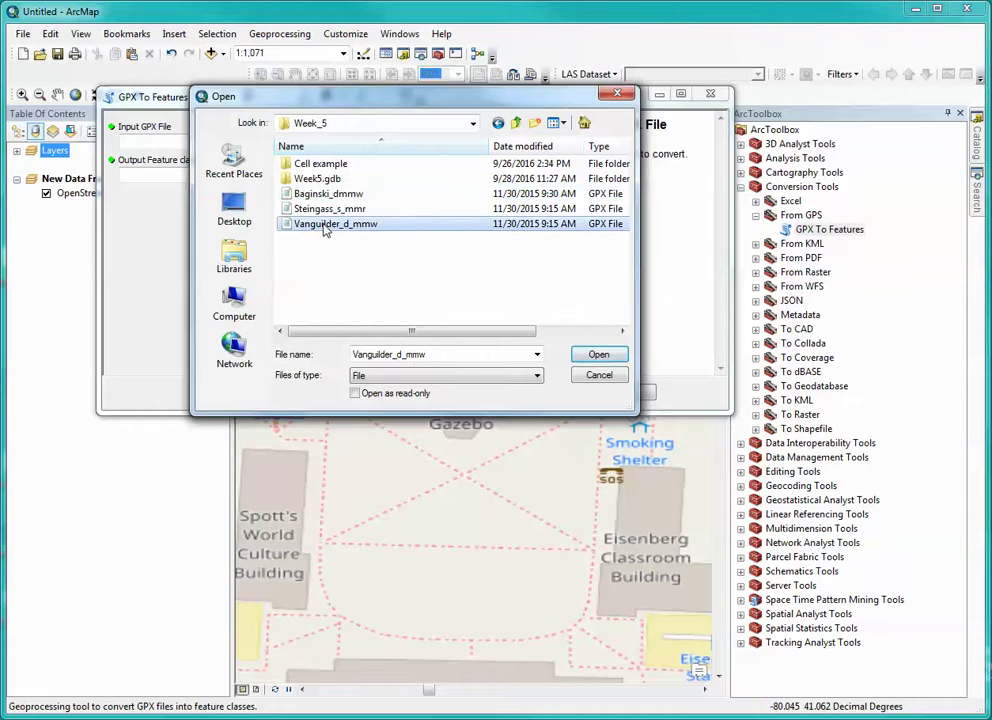
click(590, 356)
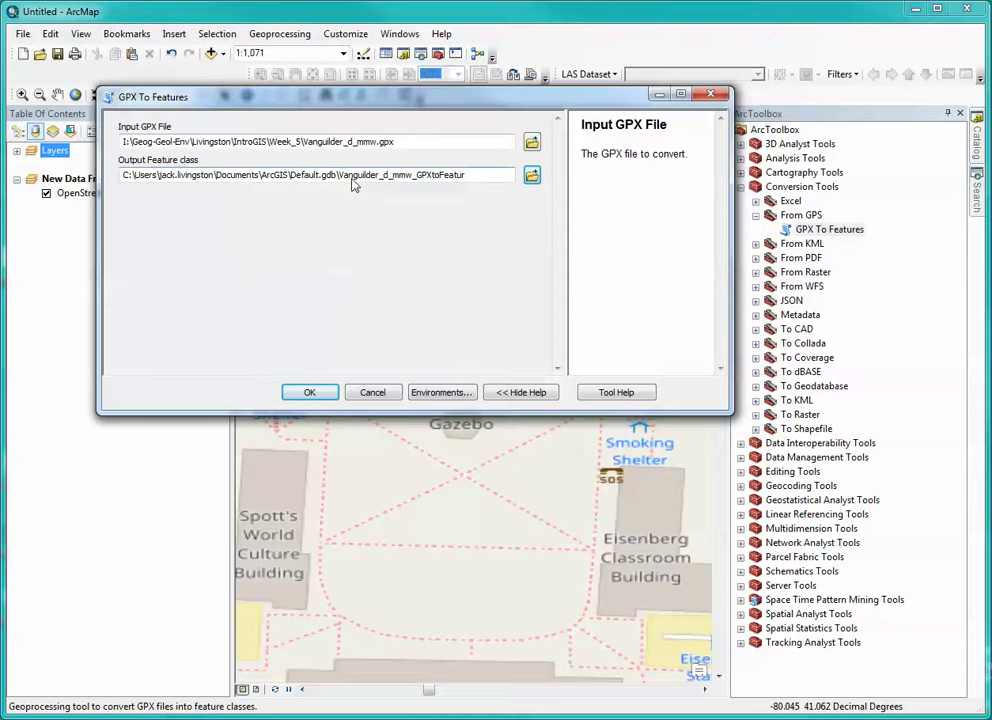
Step: Browse the output feature class location to the Week5.gdb geodatabase in IntroGIS\Week_5 on the I: drive
click(533, 178)
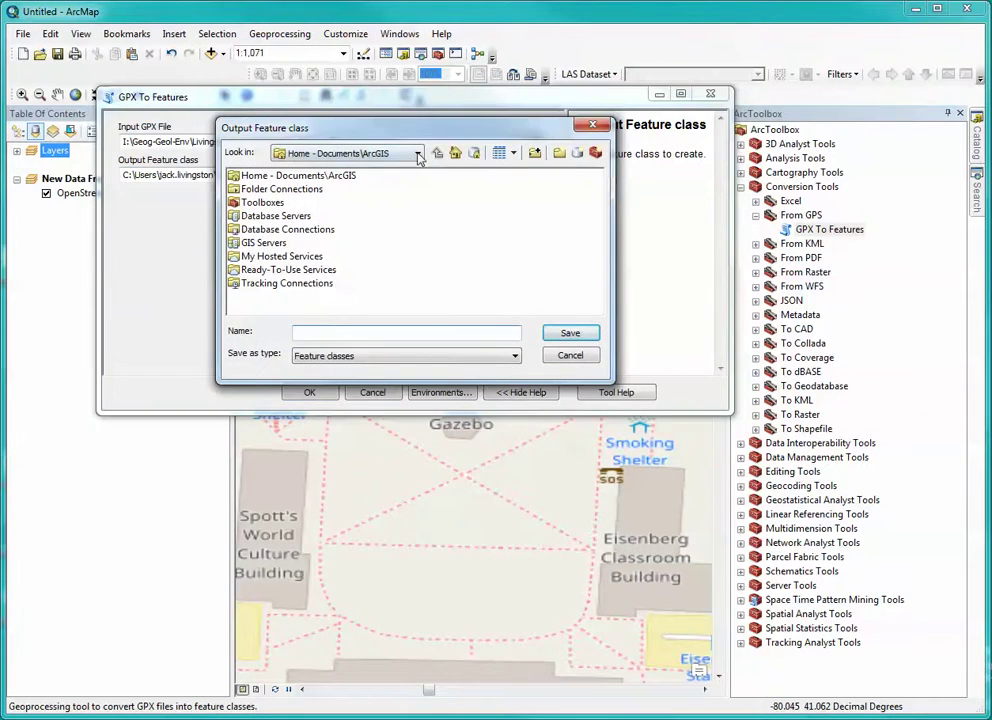
click(418, 153)
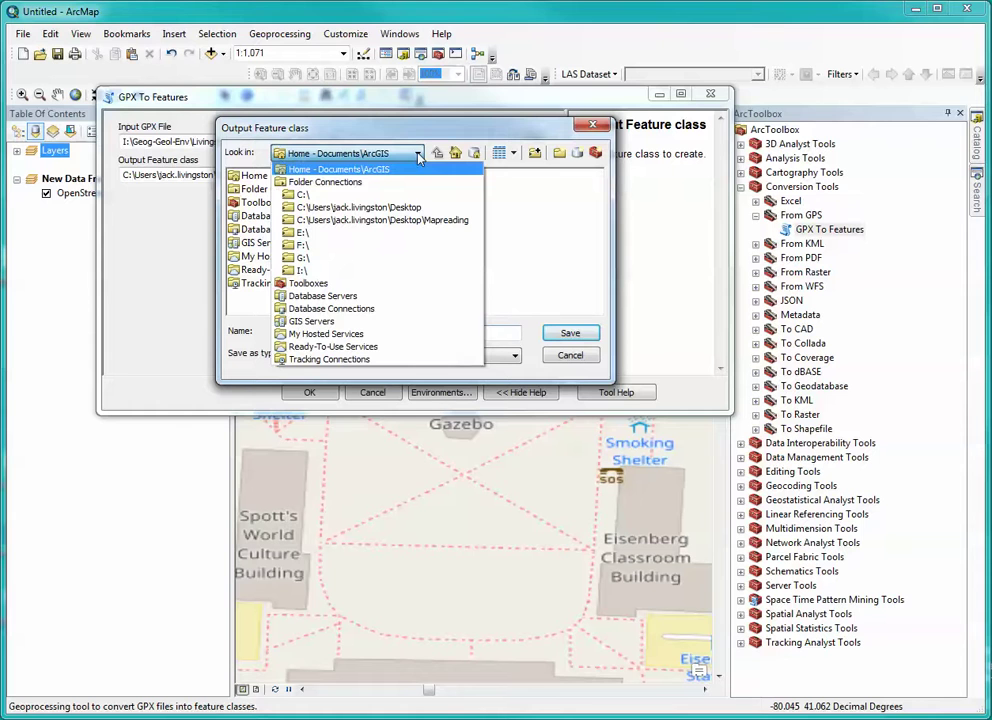
click(326, 270)
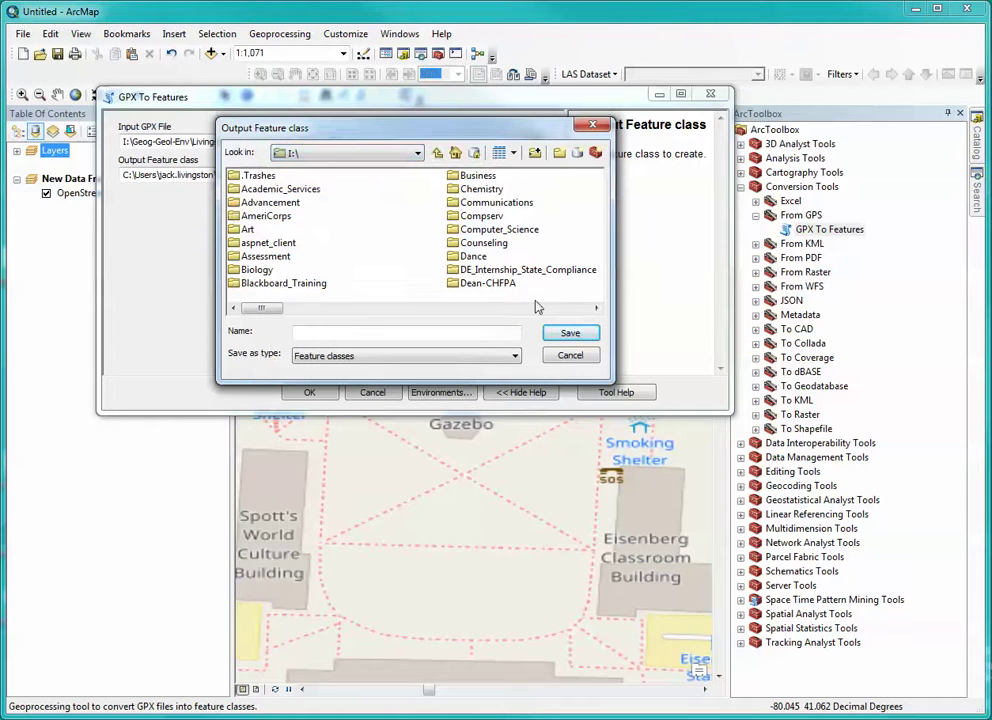
double_click(596, 310)
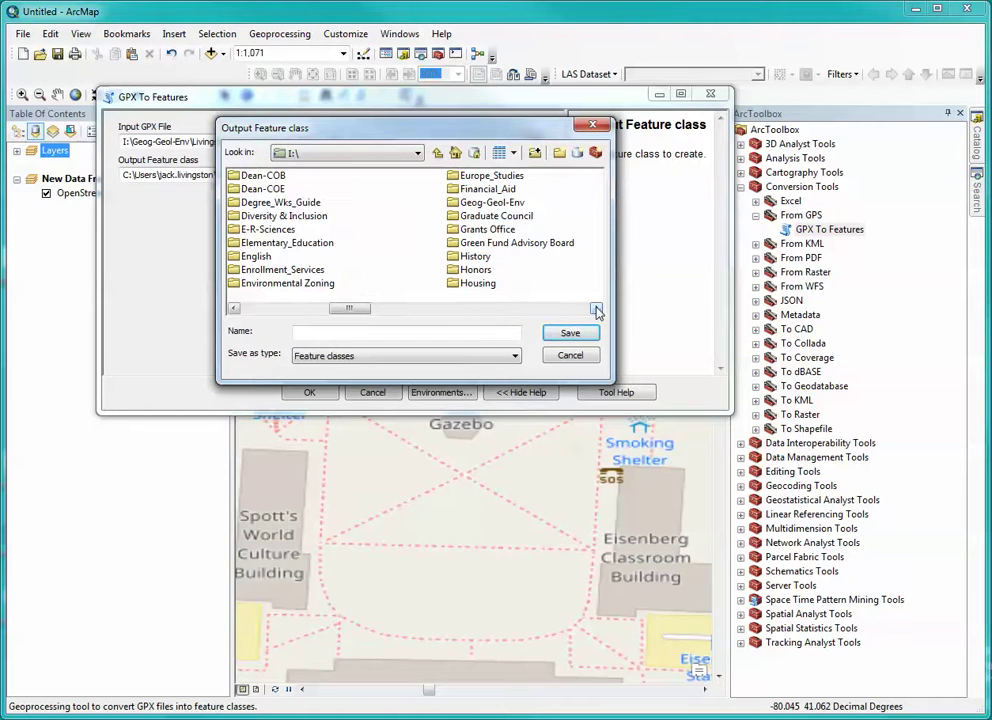
double_click(488, 202)
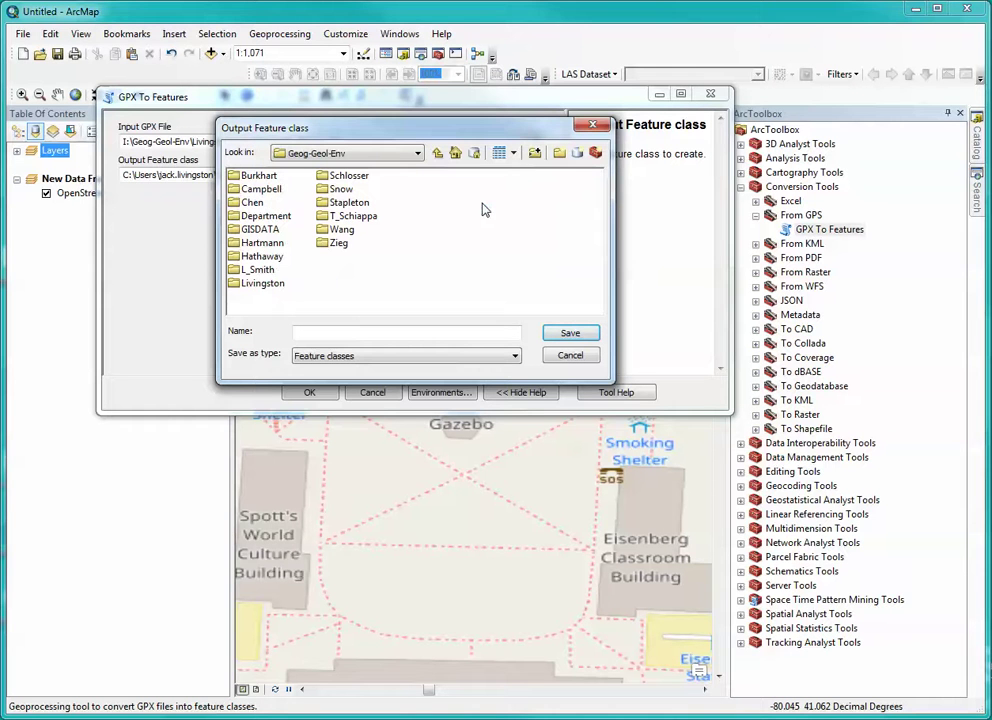
double_click(255, 284)
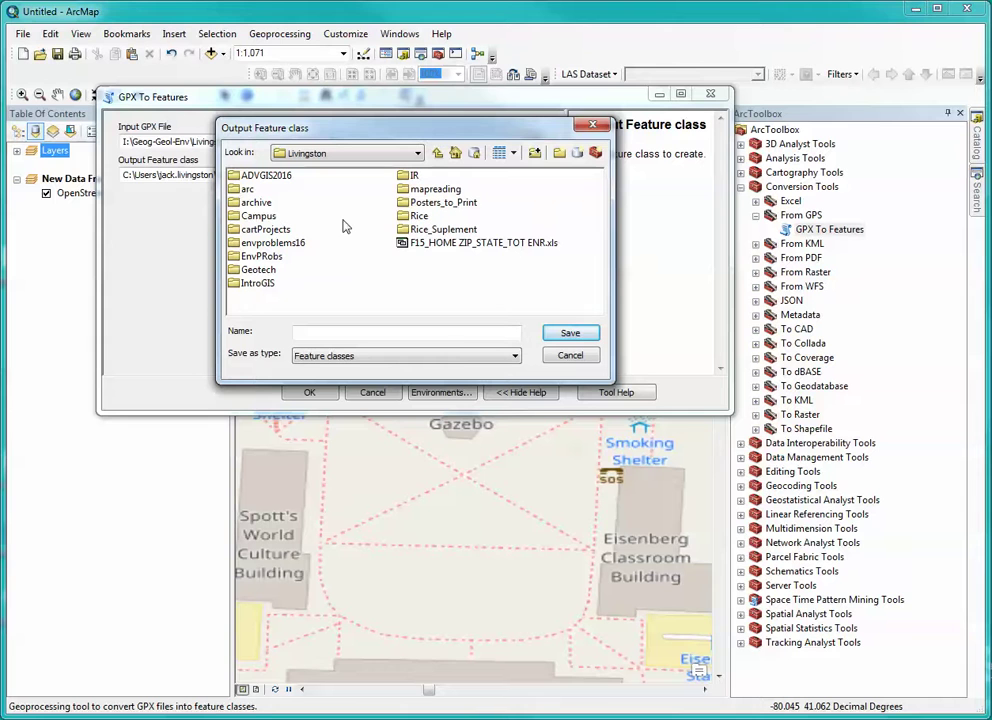
double_click(266, 283)
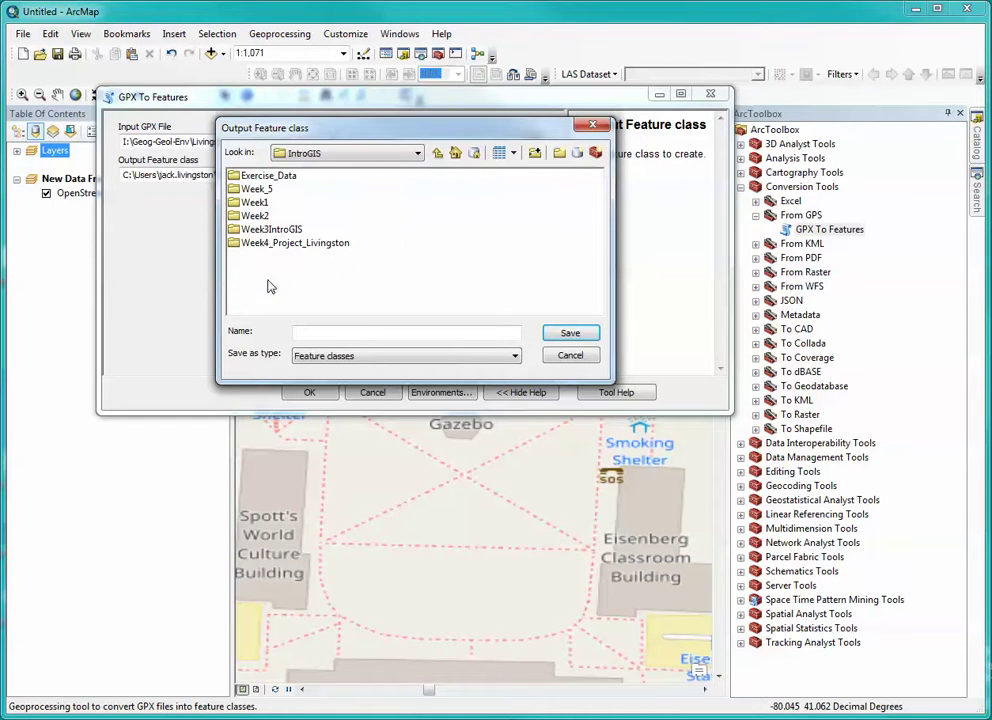
double_click(266, 190)
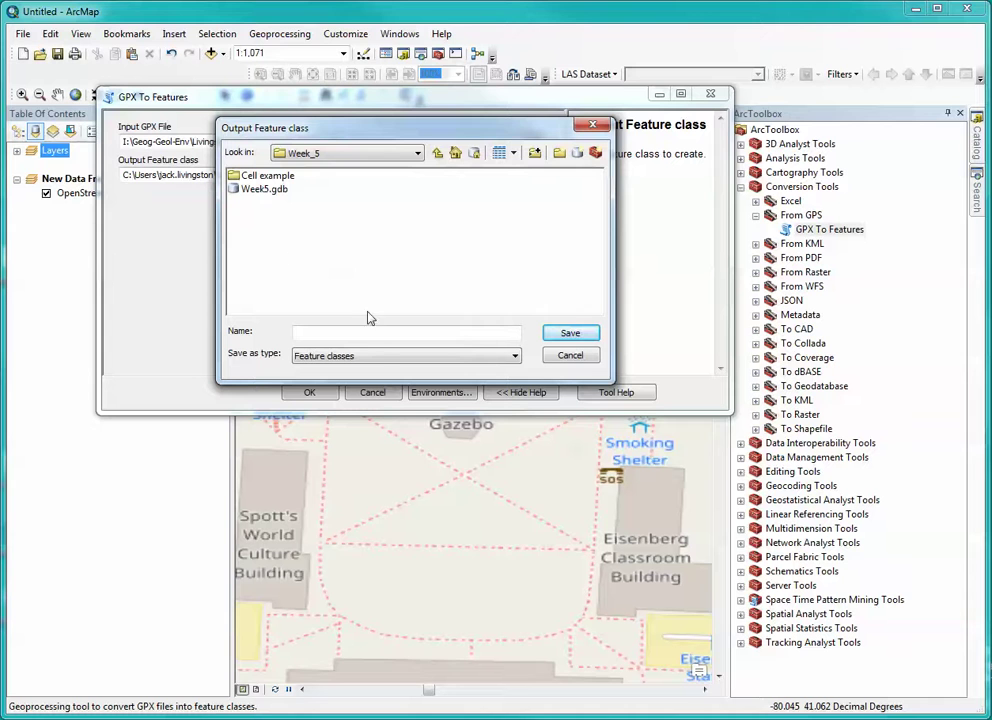
click(495, 359)
click(495, 368)
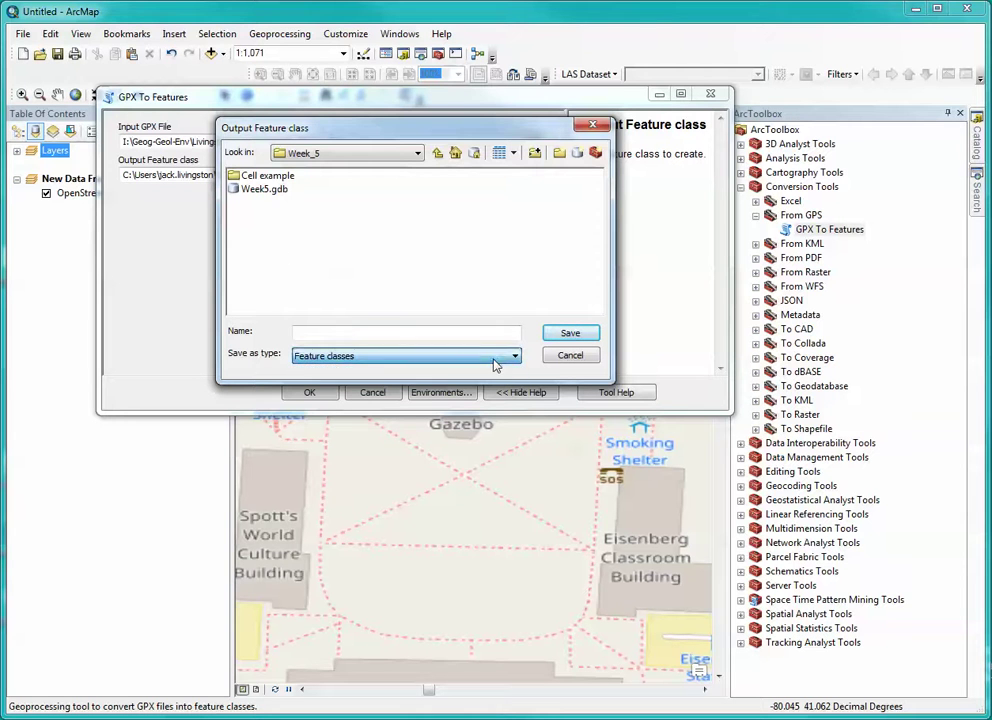
double_click(260, 189)
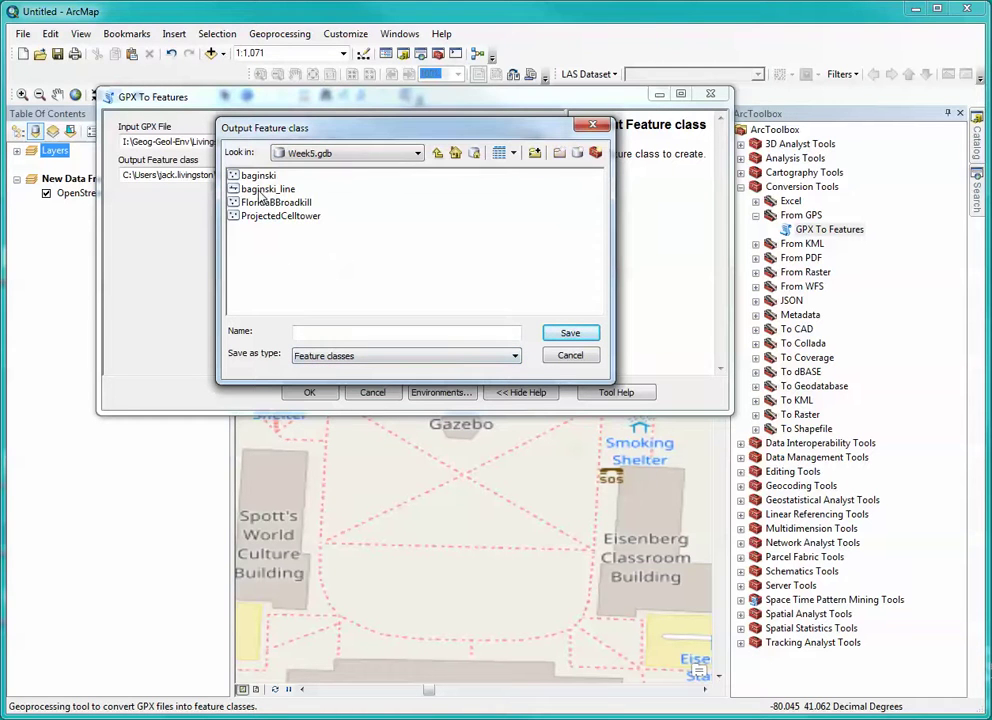
Step: Name the output feature class Vanguider, save it in Week5.gdb, and run the GPX conversion
click(329, 334)
drag(378, 127, 428, 215)
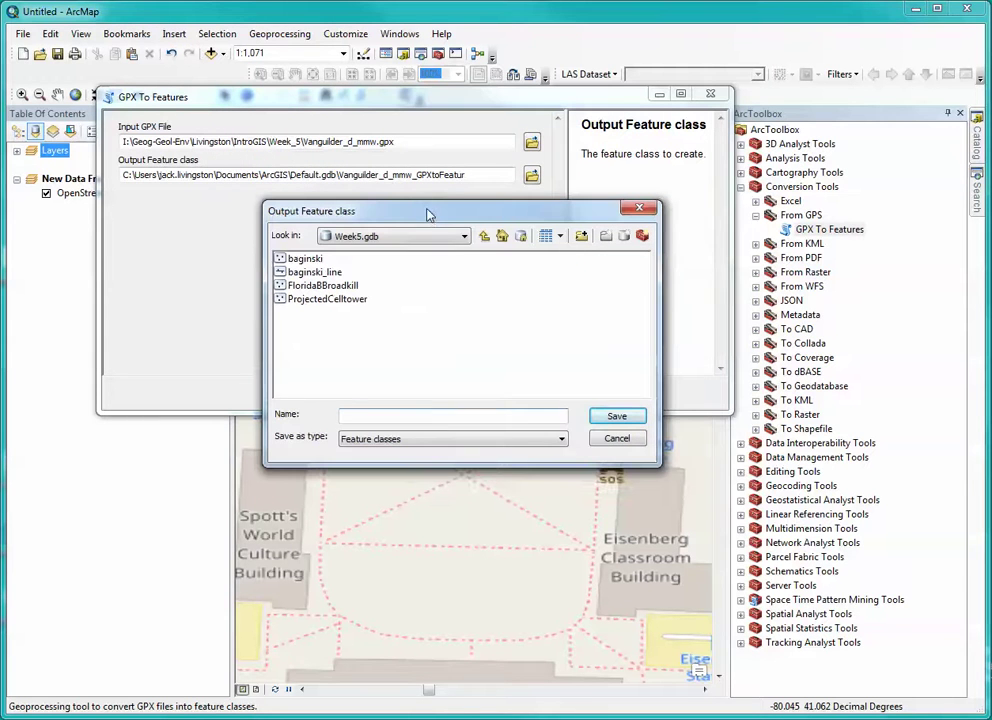
text(Vanguider)
click(610, 419)
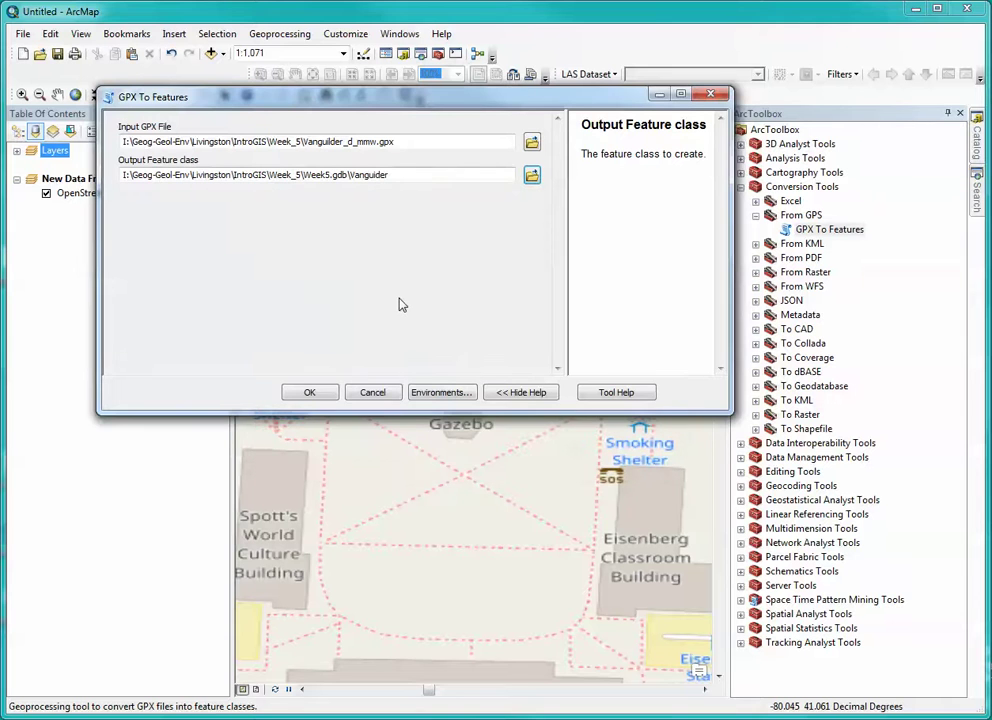
click(310, 393)
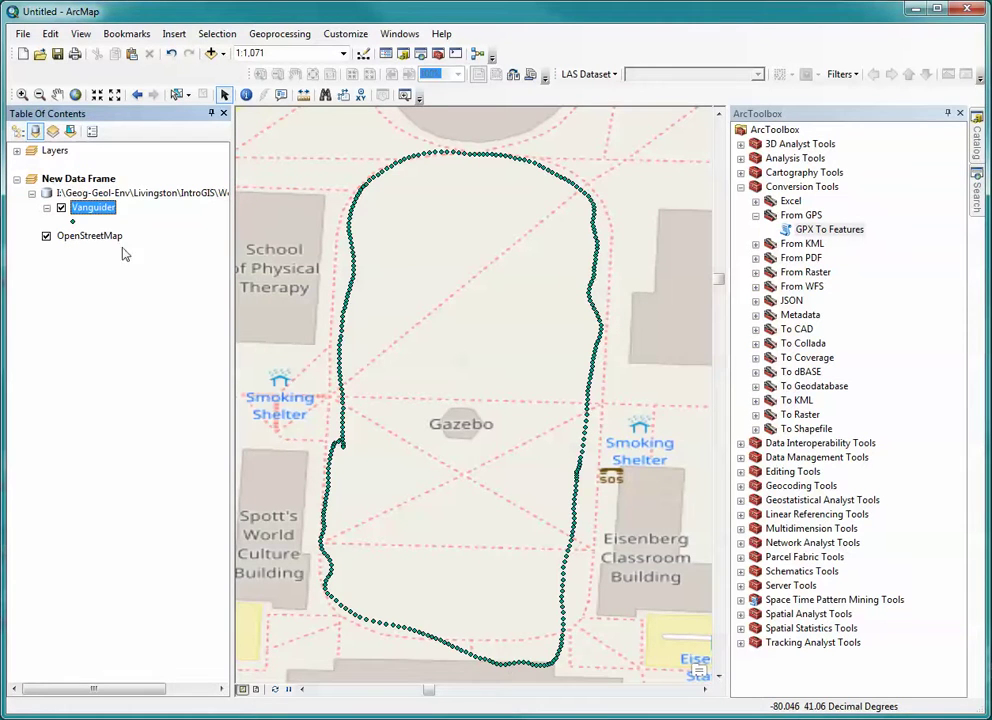
Step: Review the Vanguider layer's attribute table, including its elevation and date-time fields, and close it
right_click(97, 207)
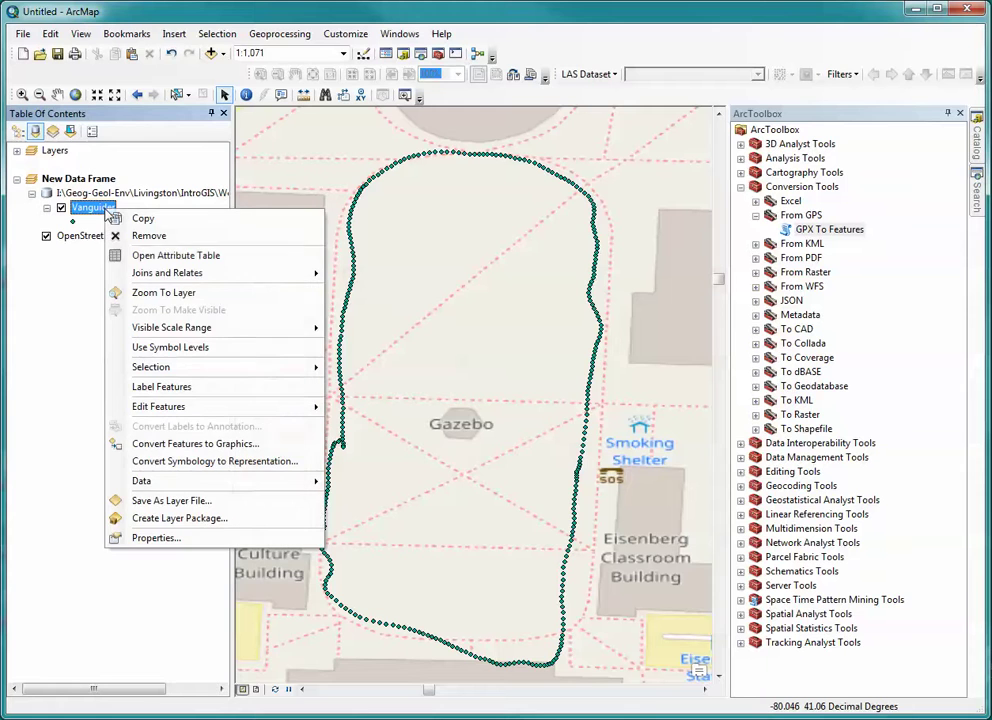
click(166, 257)
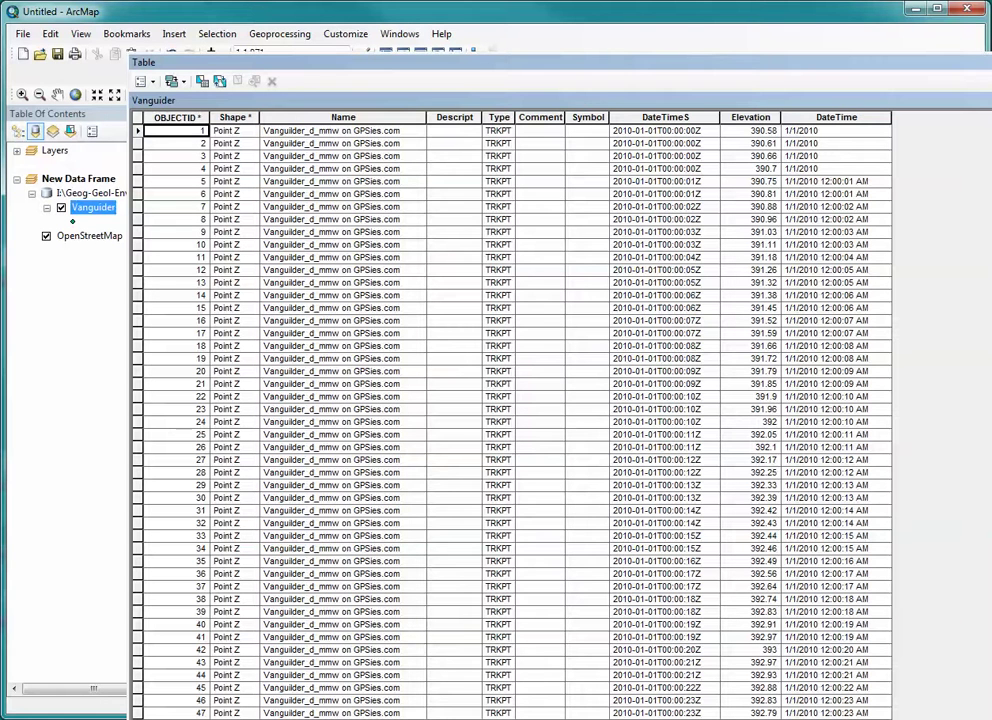
click(990, 62)
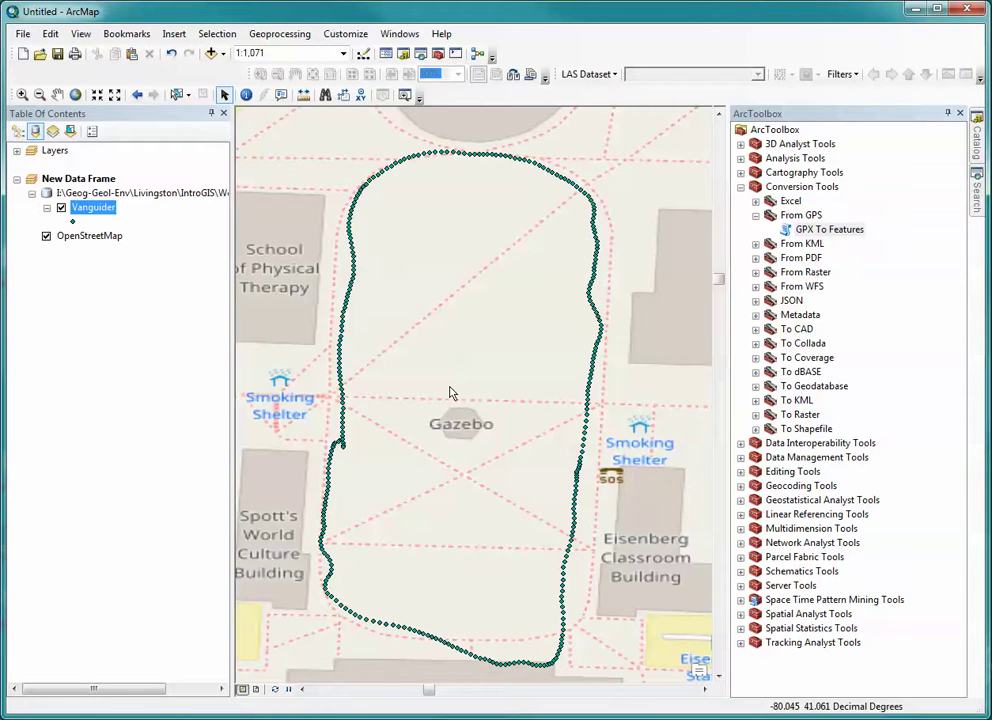
Step: Start the Points To Line tool from the data management Features toolset and set Vanguider as the input features
click(741, 187)
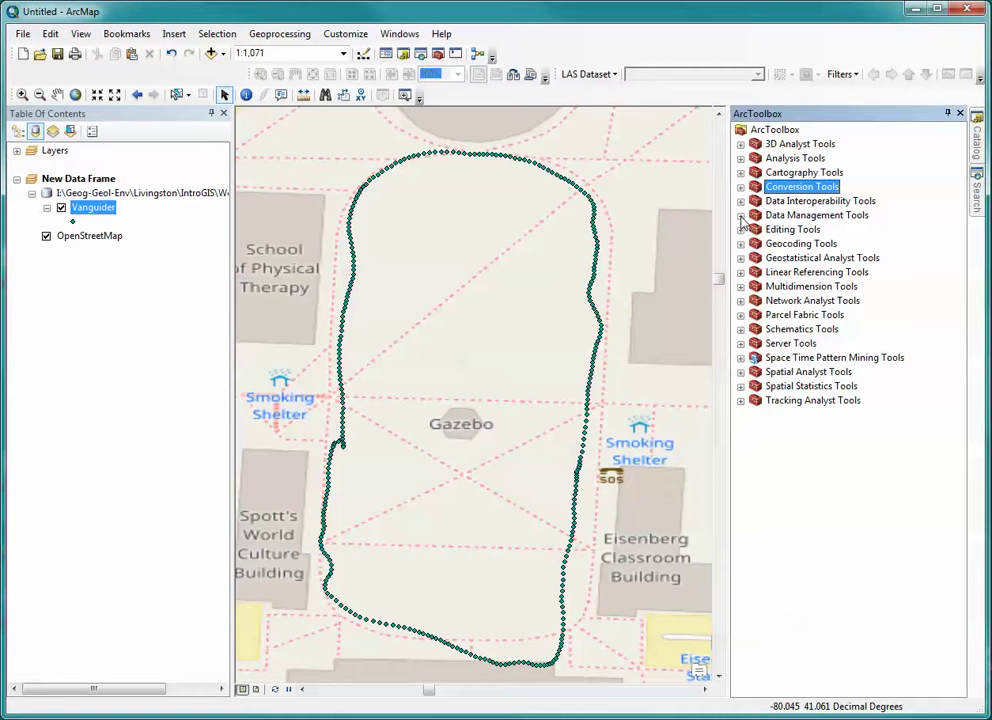
click(741, 216)
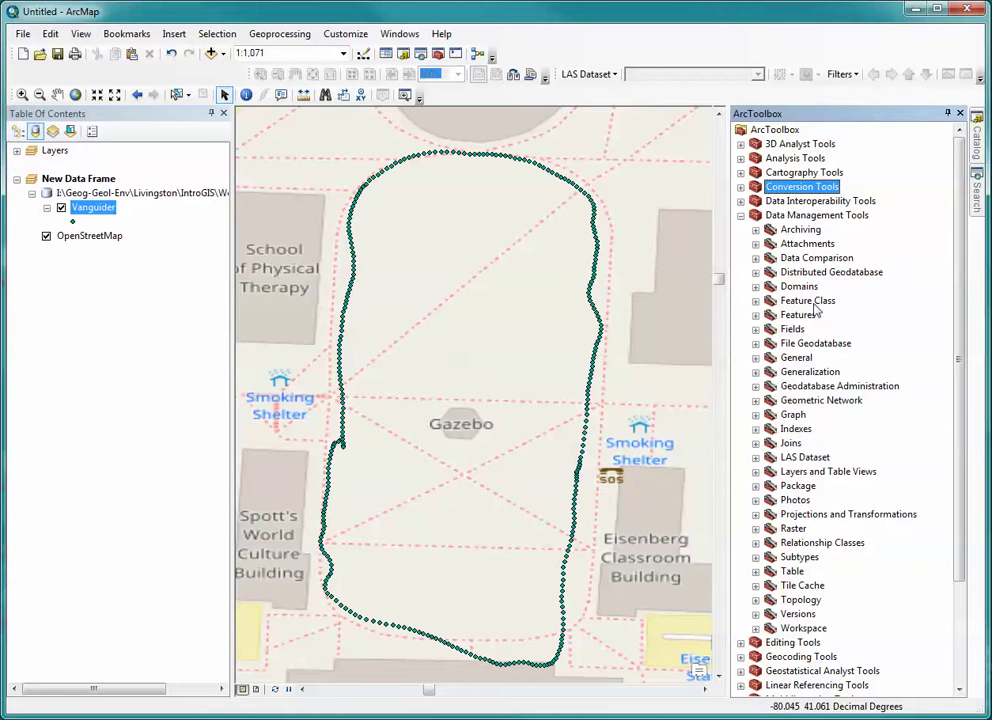
click(756, 302)
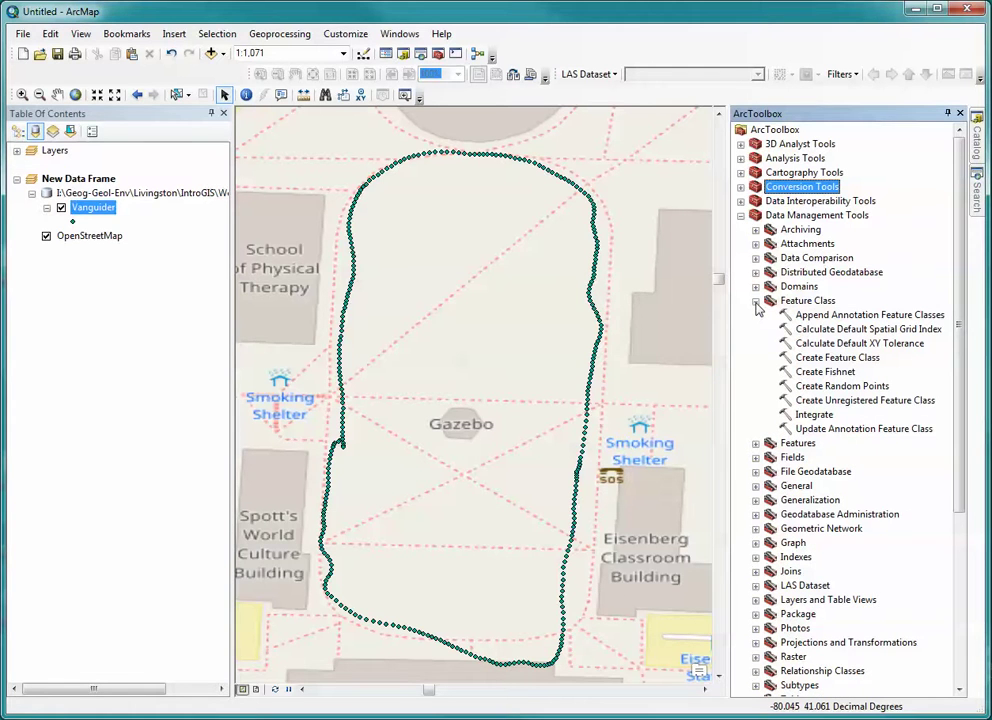
click(756, 301)
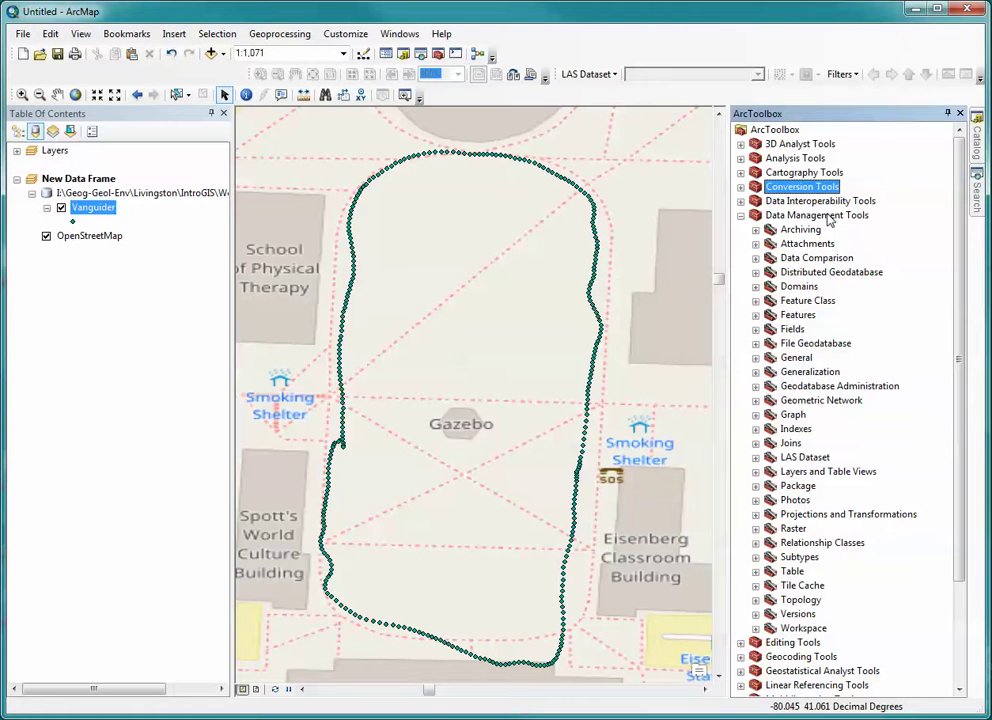
click(756, 315)
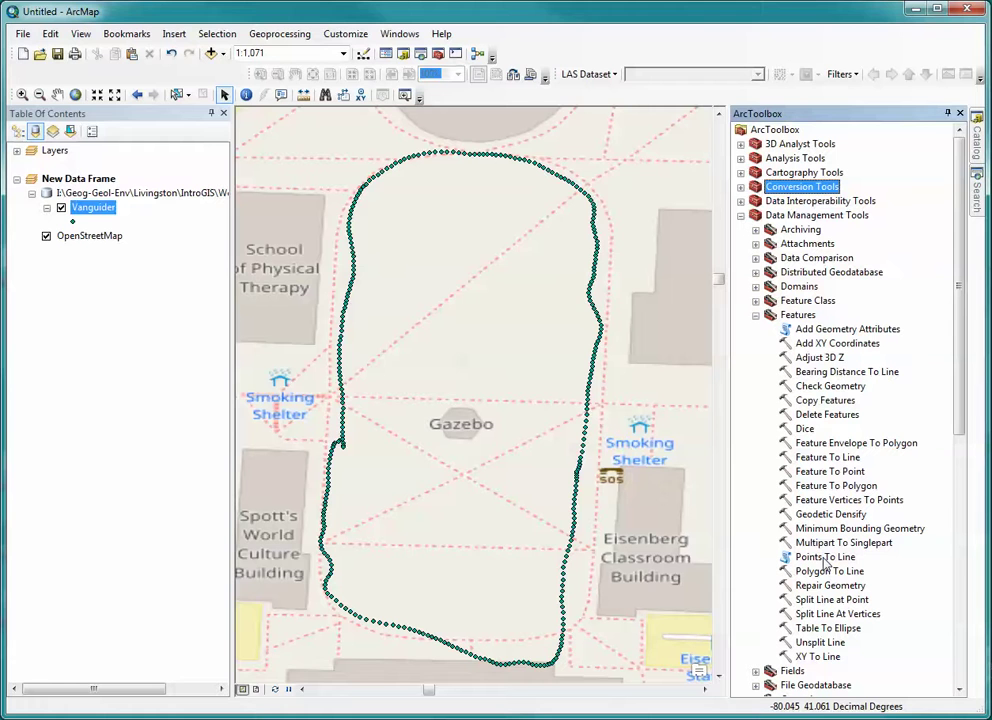
double_click(812, 558)
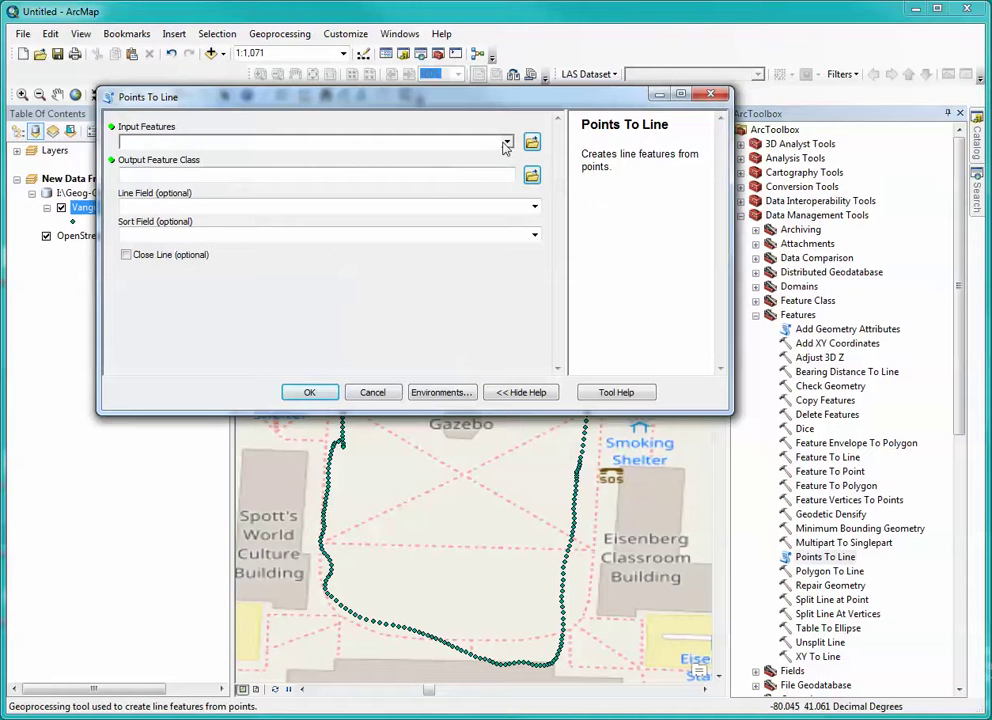
click(508, 146)
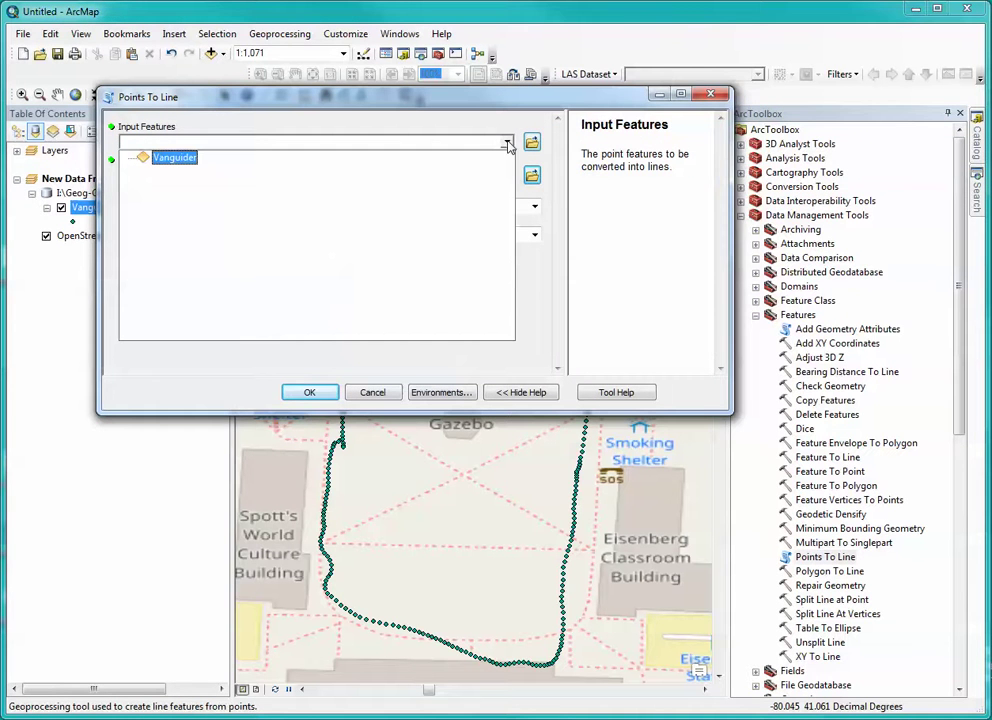
click(172, 157)
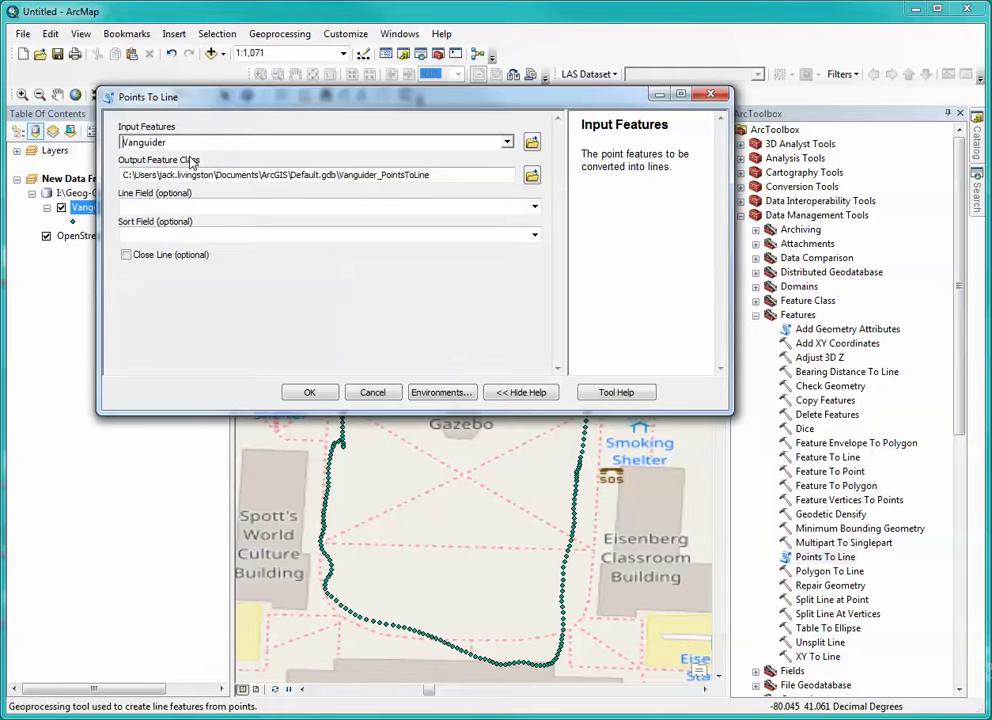
Step: Set the output feature class to Vanguider_line in the Week5.gdb geodatabase
click(531, 175)
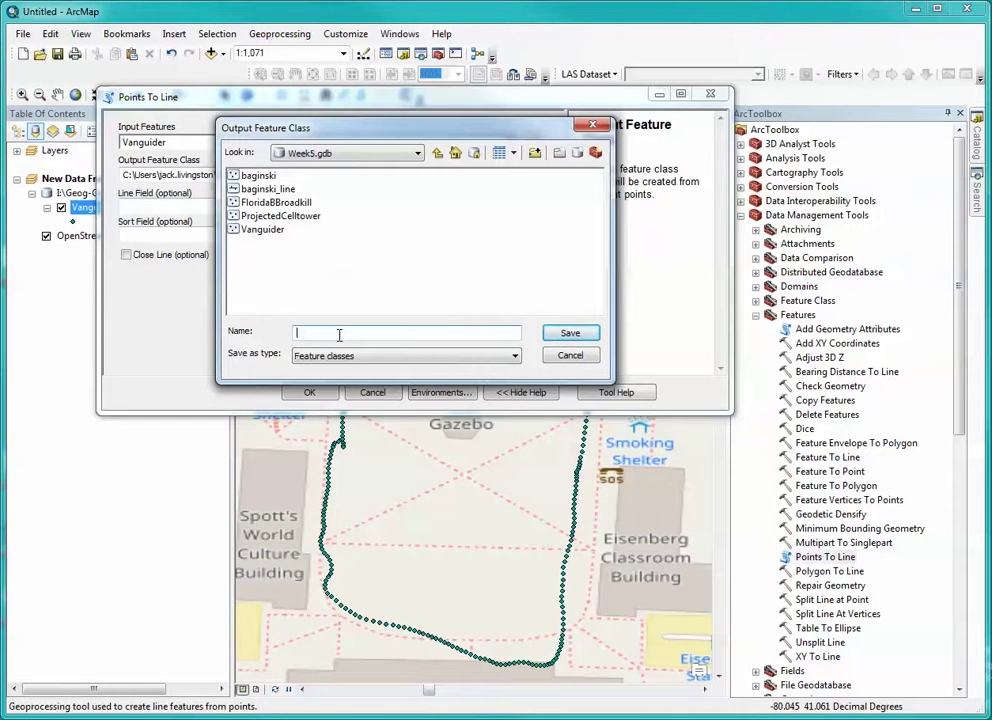
click(339, 335)
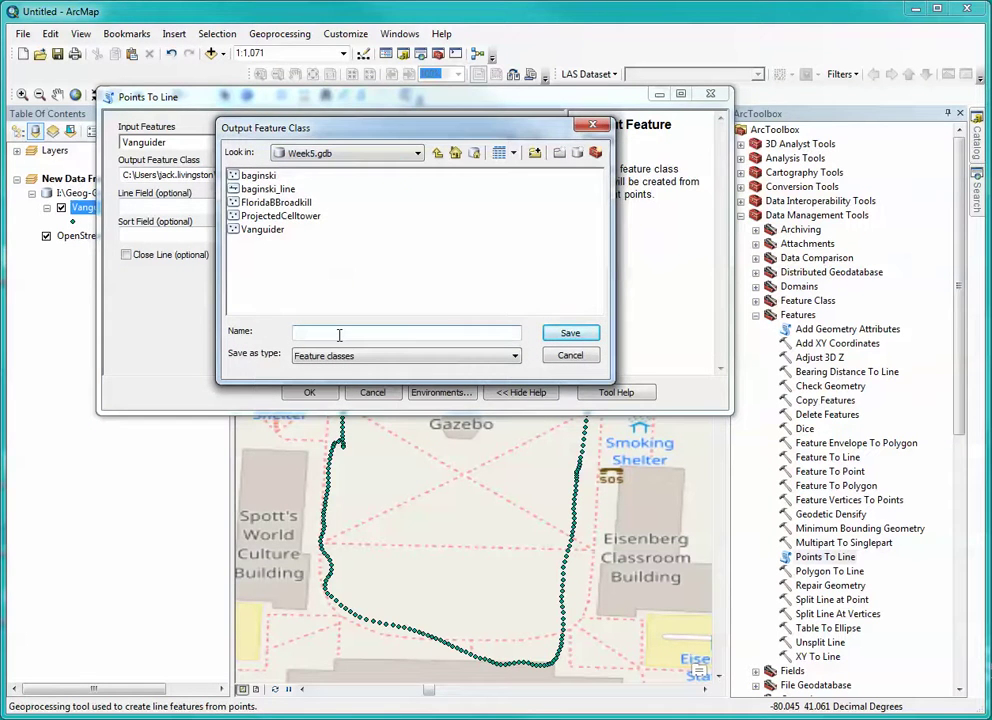
click(275, 230)
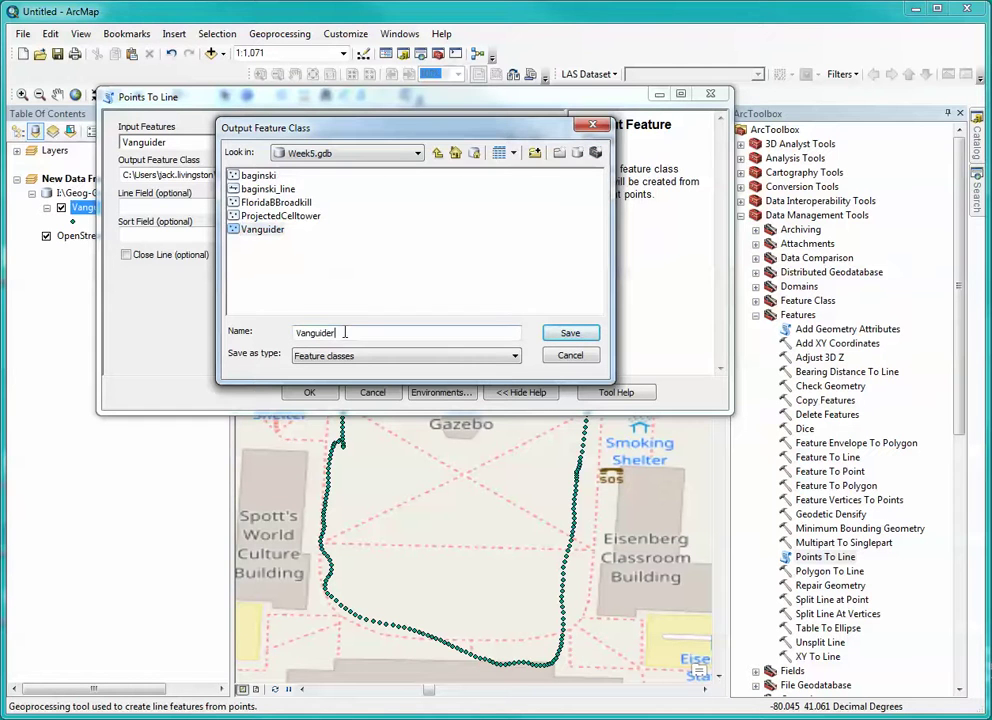
text(_line)
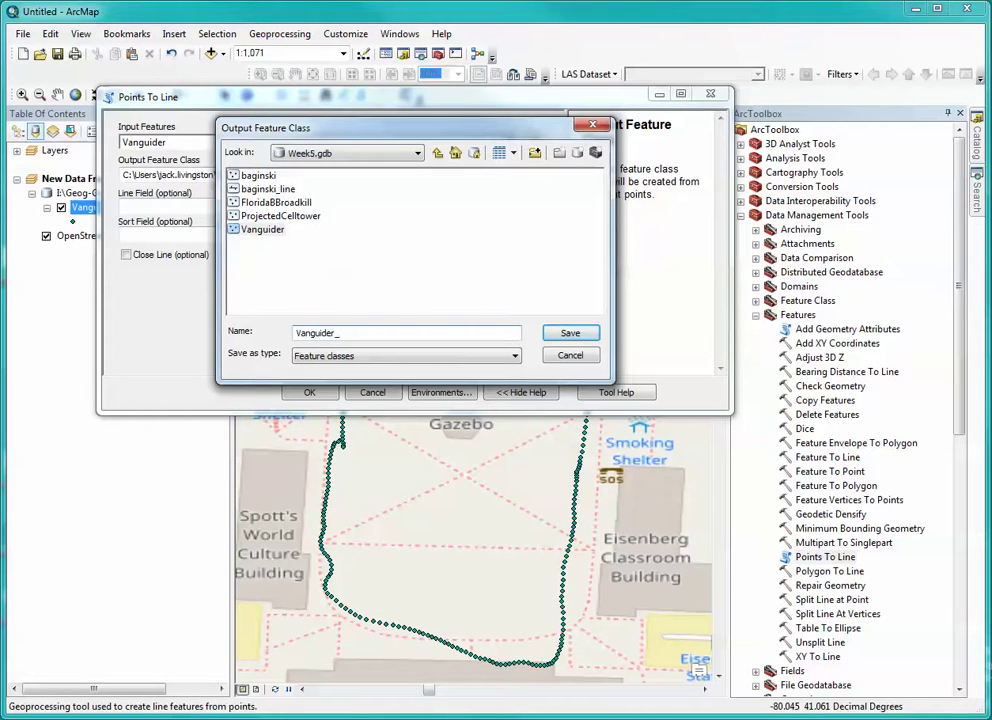
click(565, 333)
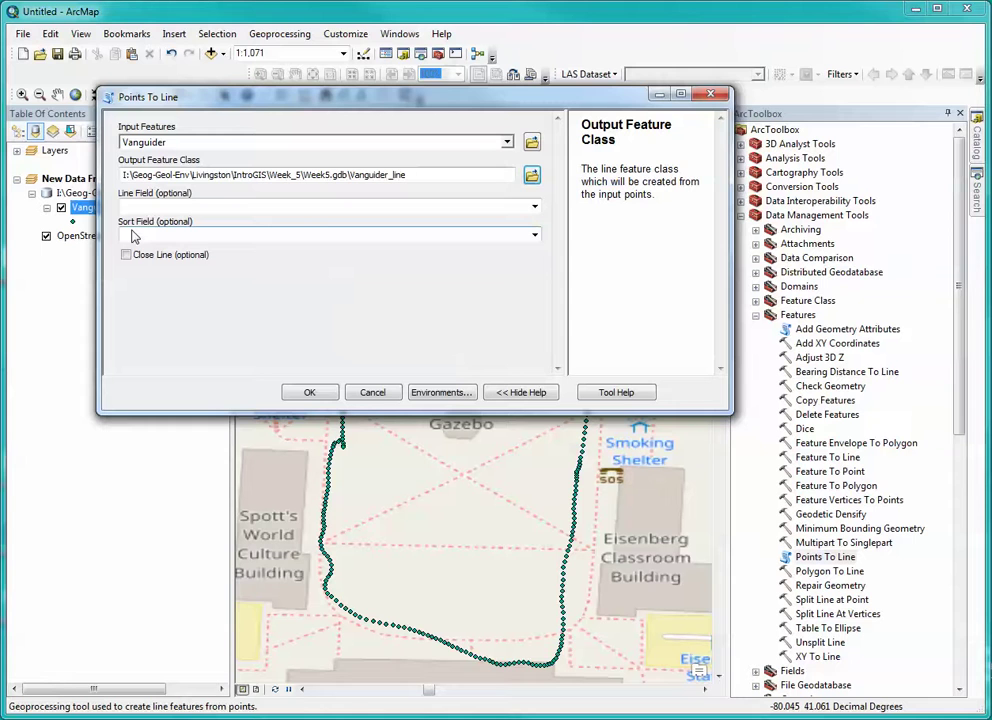
Step: Set DateTimeS as the sort field and run the Points To Line conversion
click(134, 236)
click(535, 237)
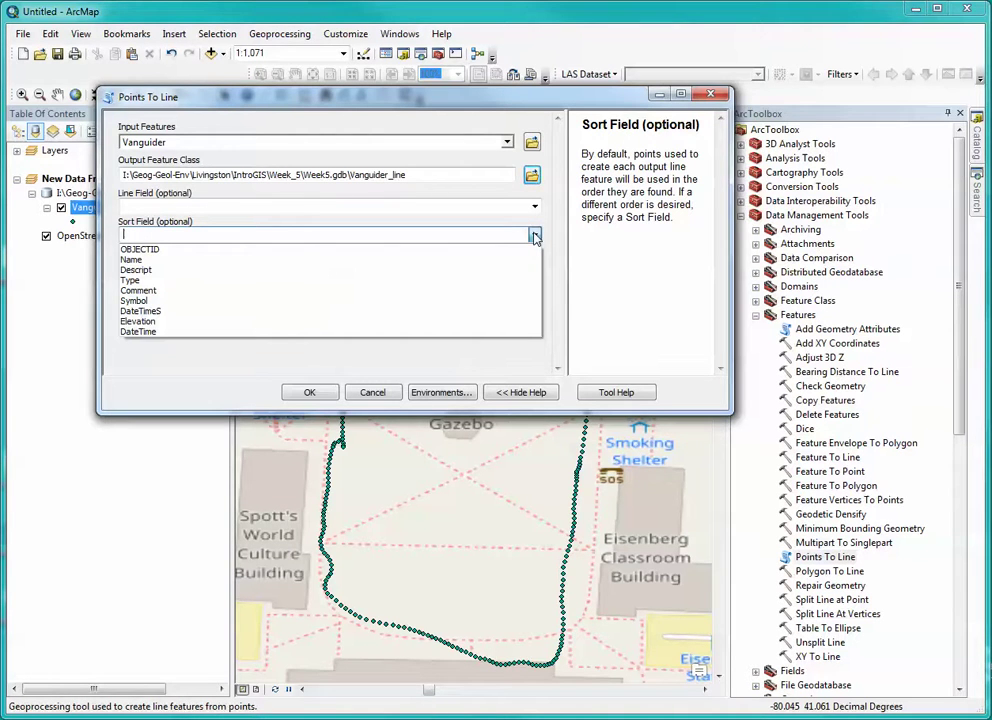
click(176, 312)
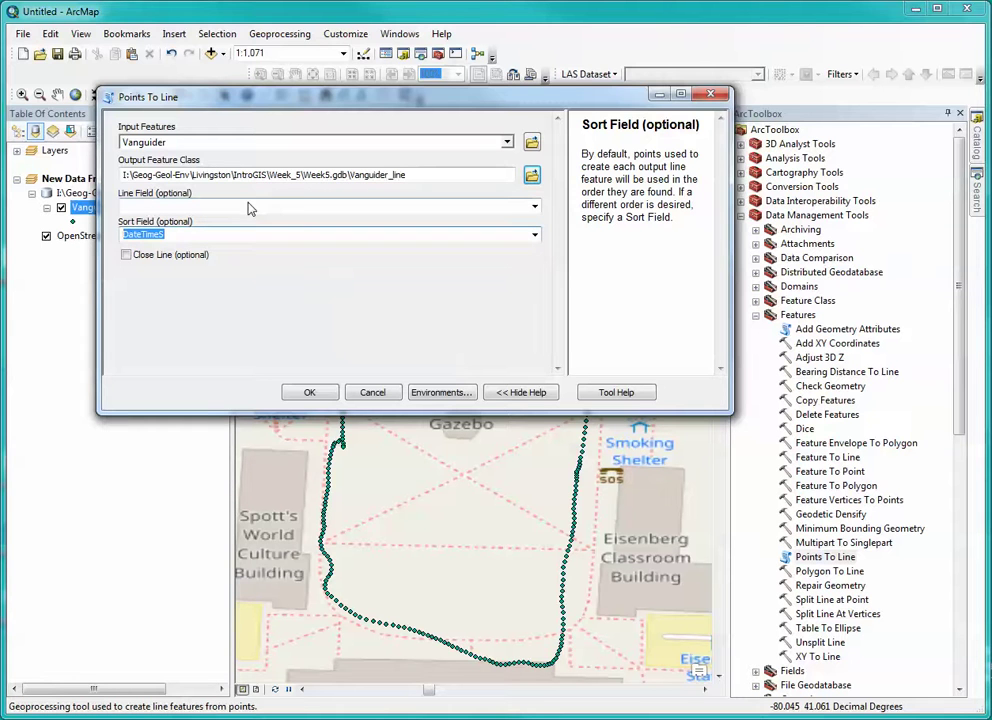
click(322, 398)
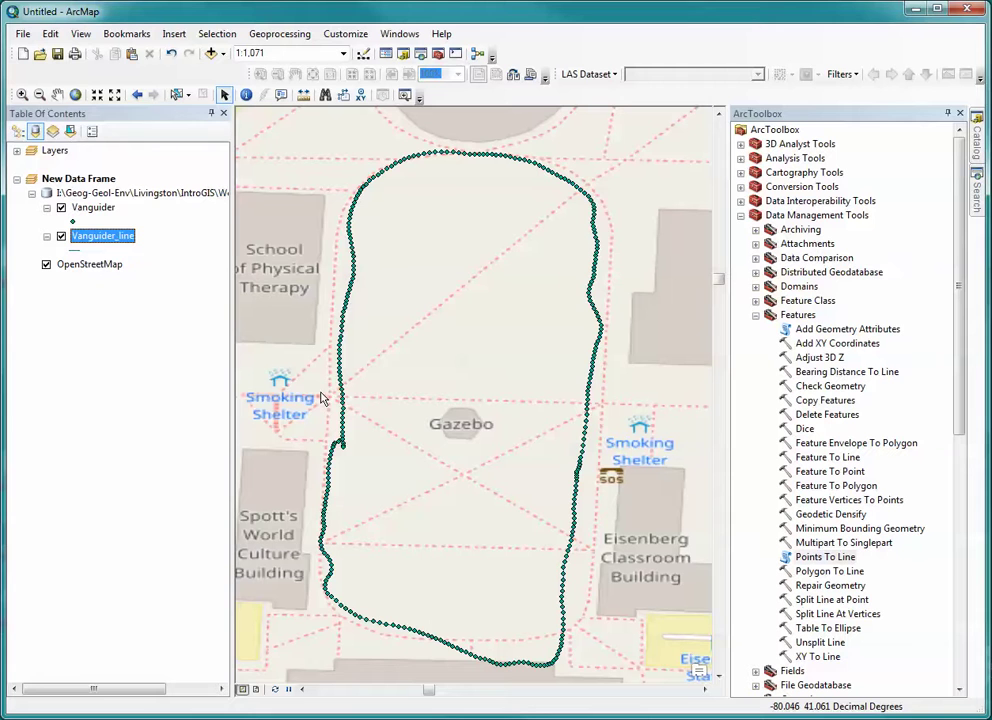
Step: Hide the Vanguider points layer, then review the Vanguider_line attribute table and close it
click(61, 208)
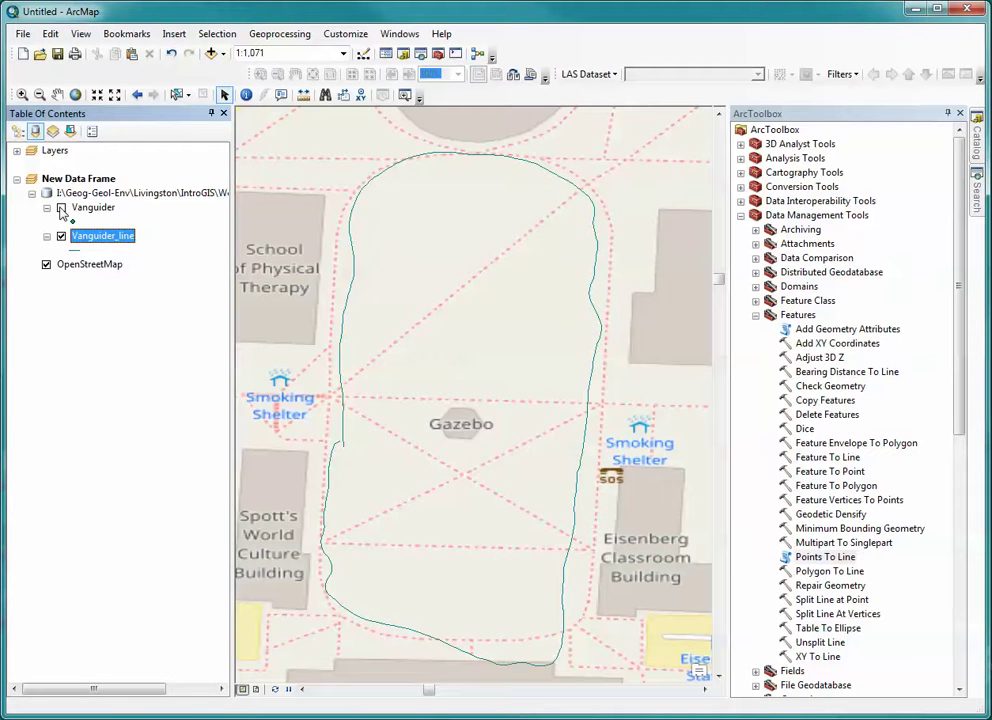
right_click(112, 236)
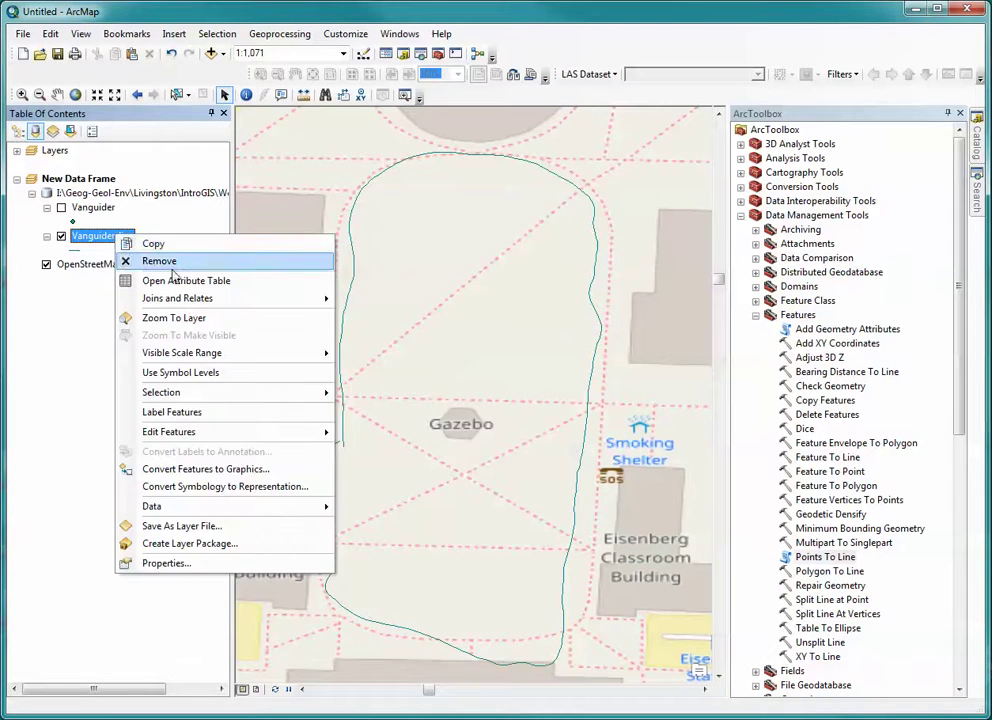
click(183, 281)
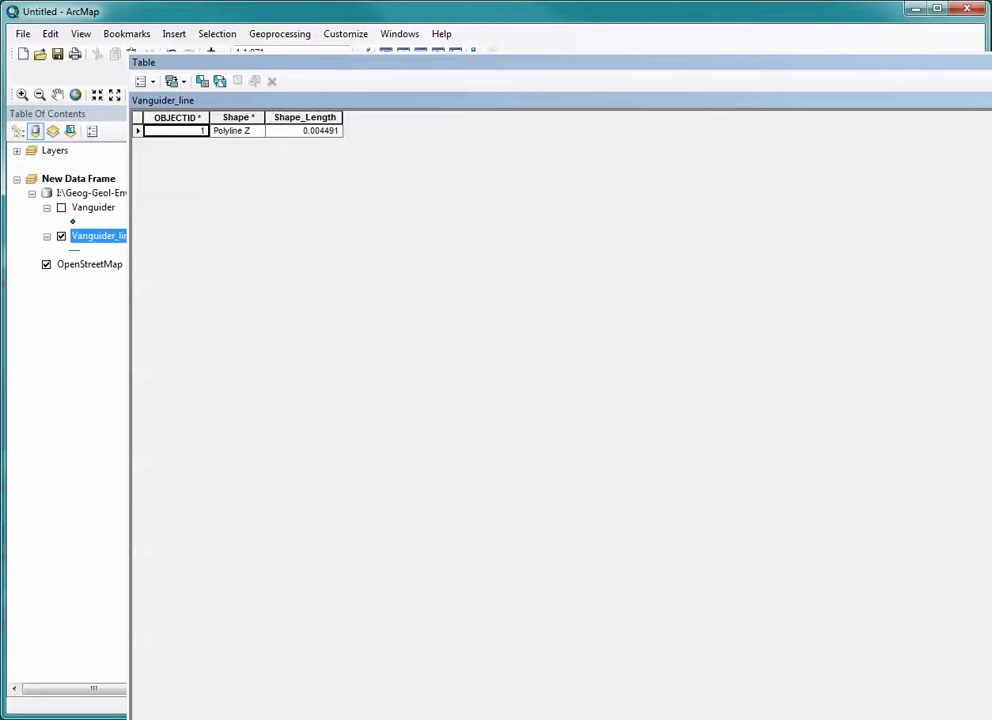
click(990, 62)
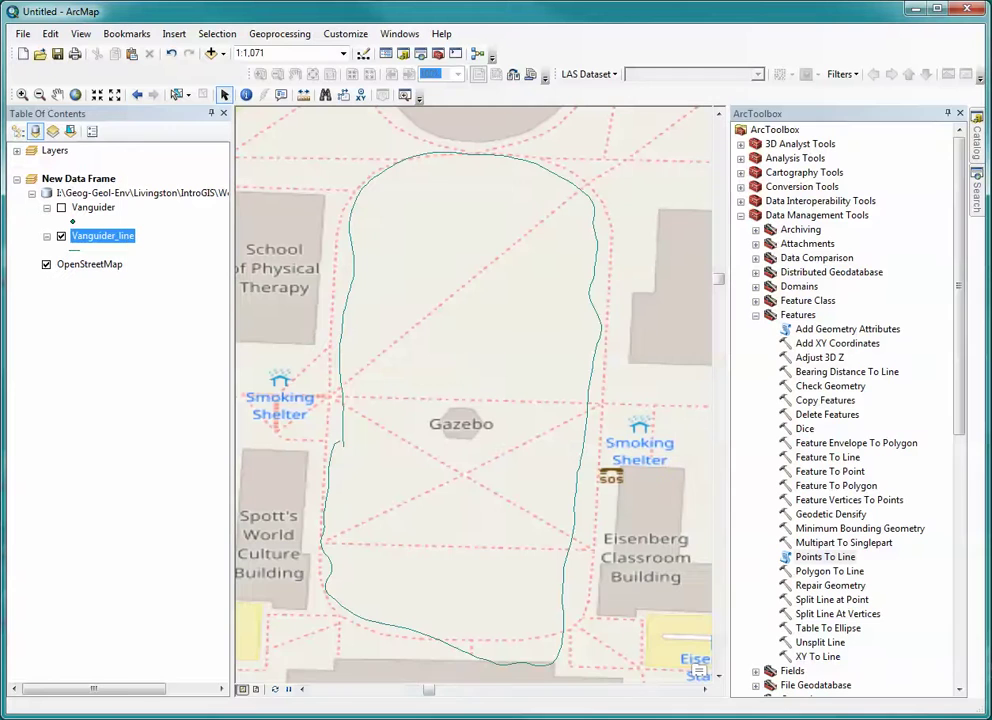
Step: Review where the GPX To Features and Points To Line tools sit among the conversion and data management toolsets
click(756, 315)
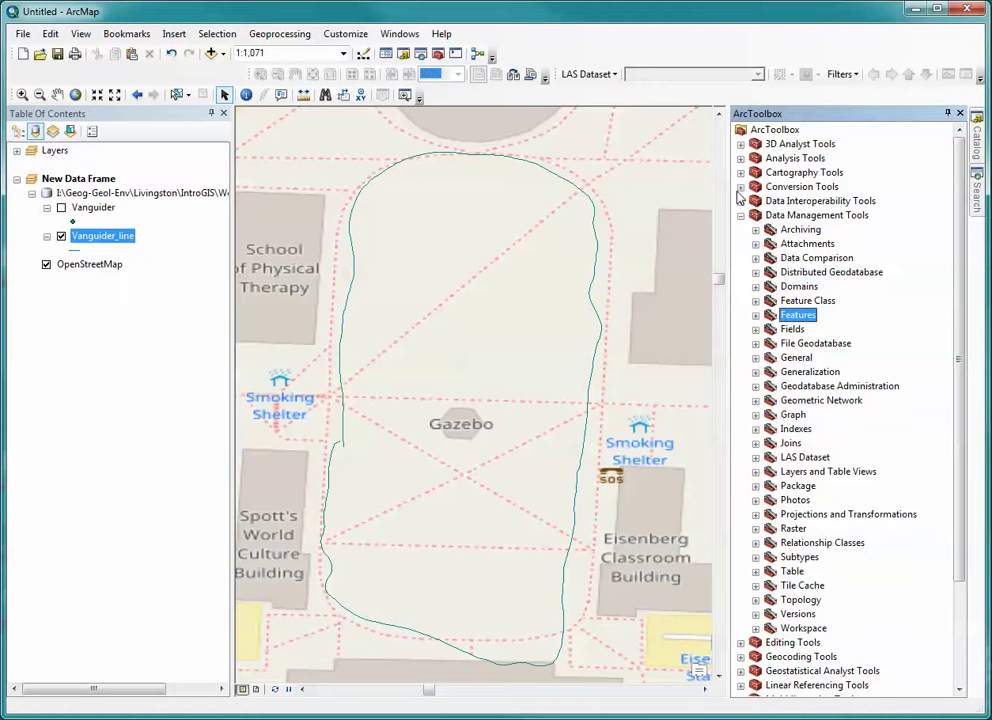
click(741, 187)
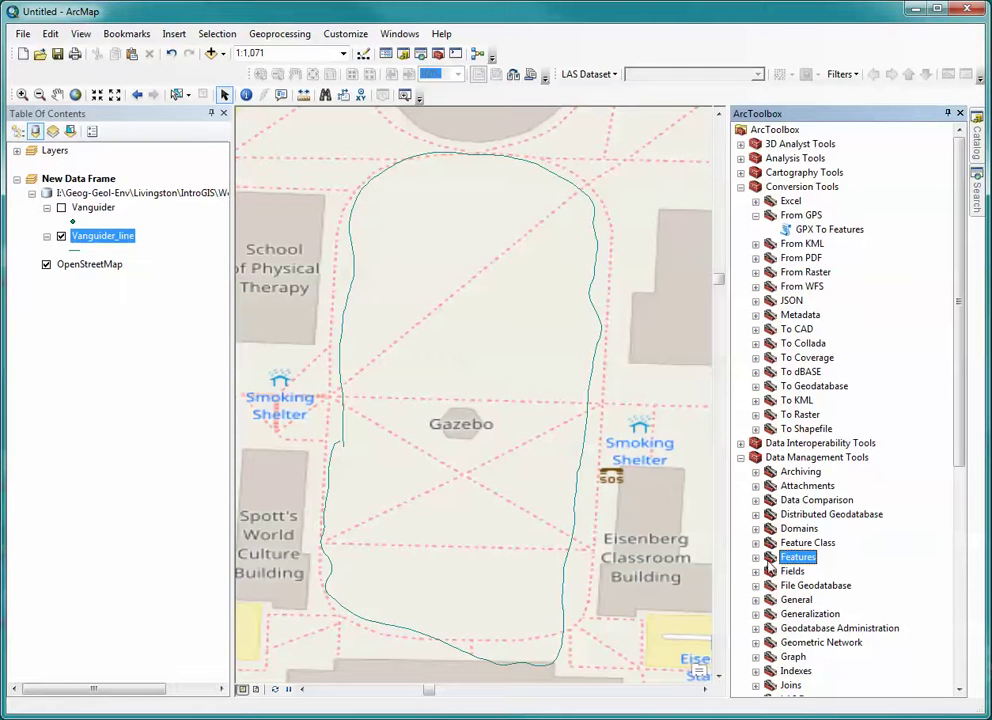
click(755, 557)
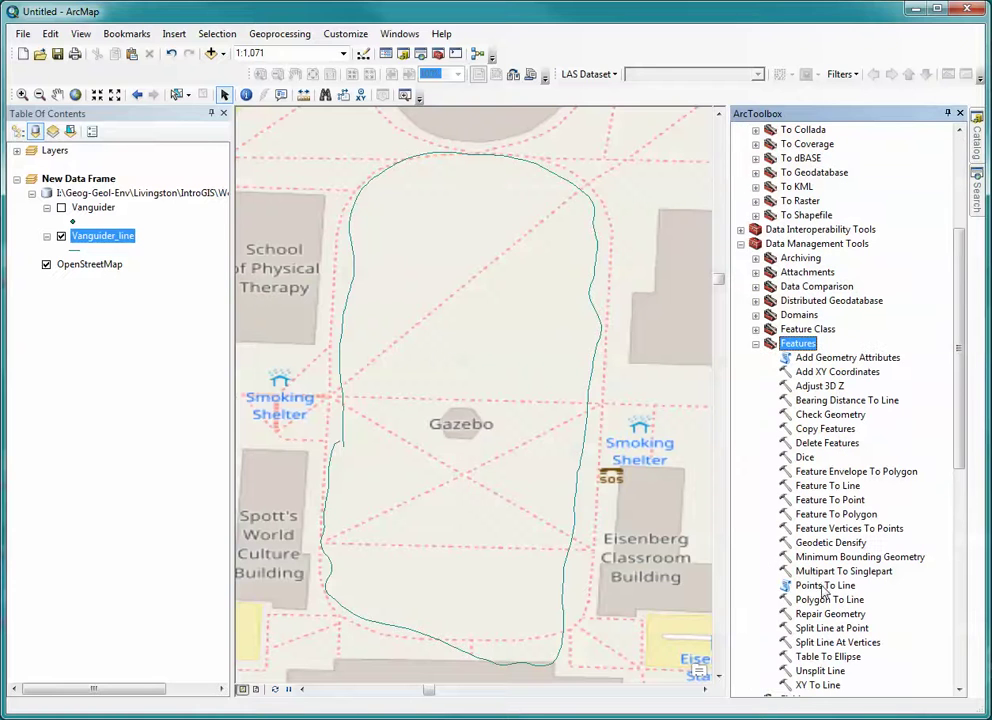